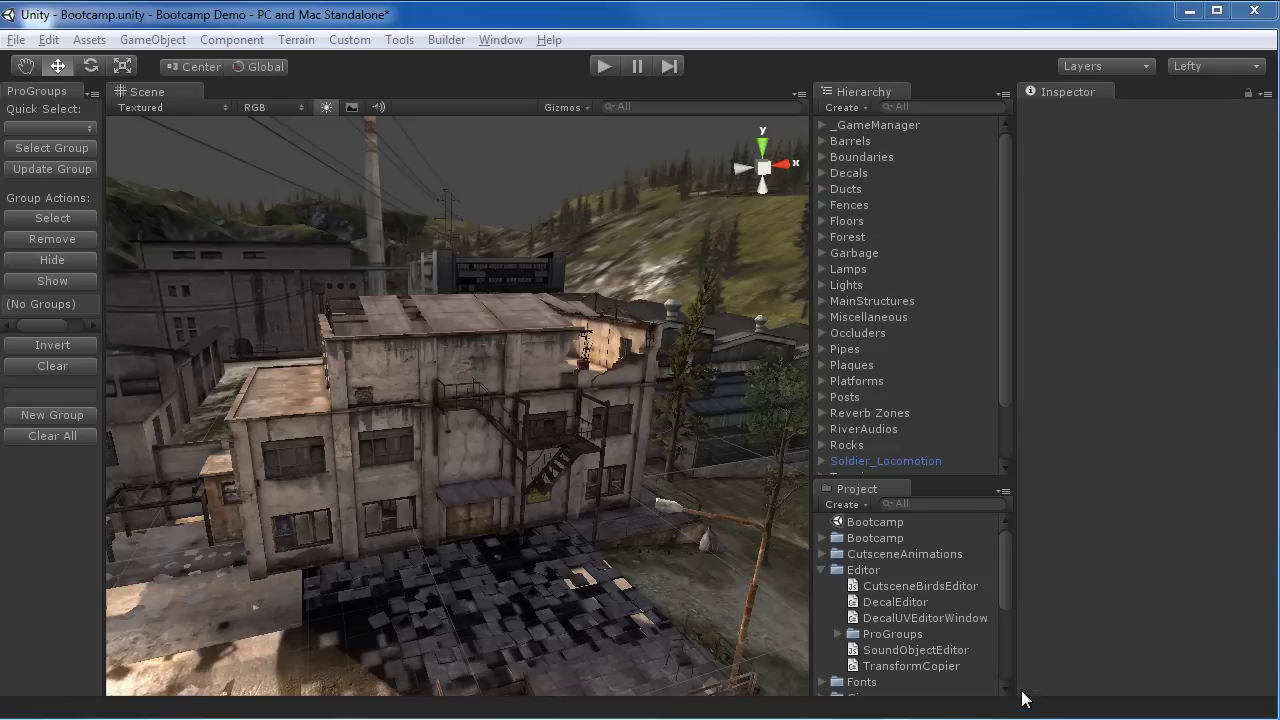
- Examine the factory building, its tiled courtyard and the surrounding terrain from several angles in the scene
left_click_drag(511, 468, 493, 443, "alt")
scroll(490, 430, "up", 10)
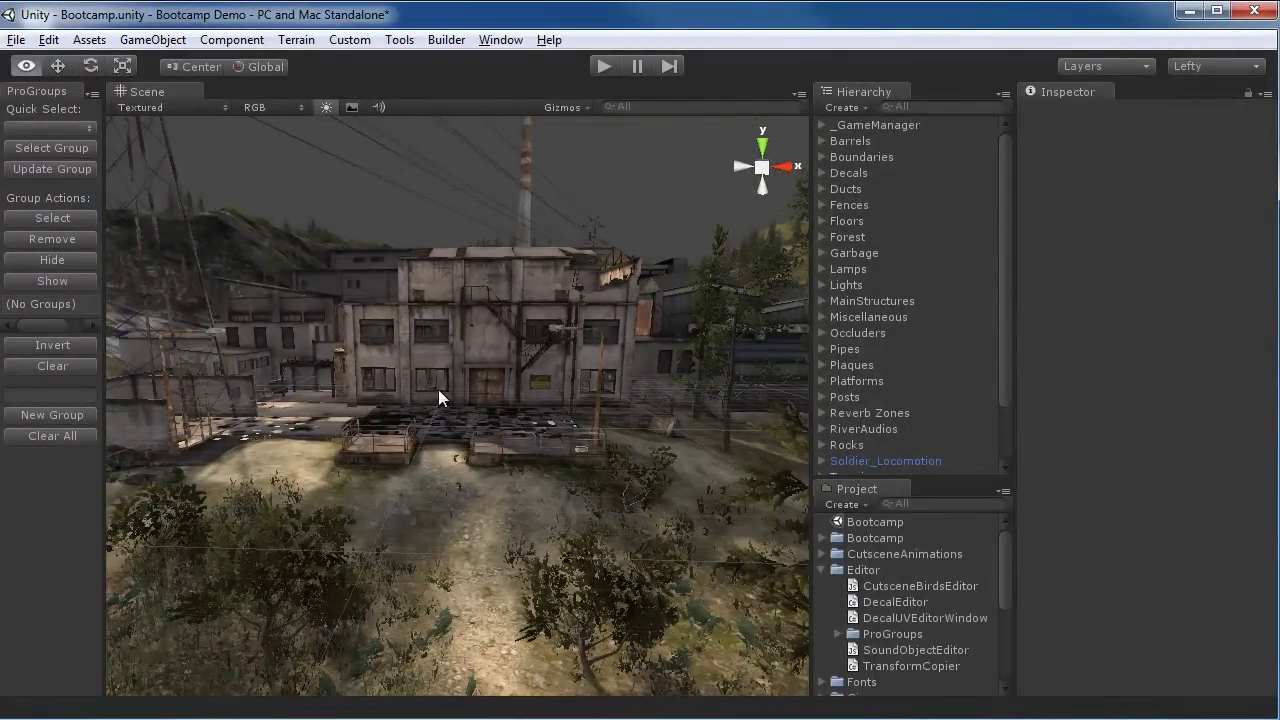
left_click_drag(443, 391, 472, 457, "alt")
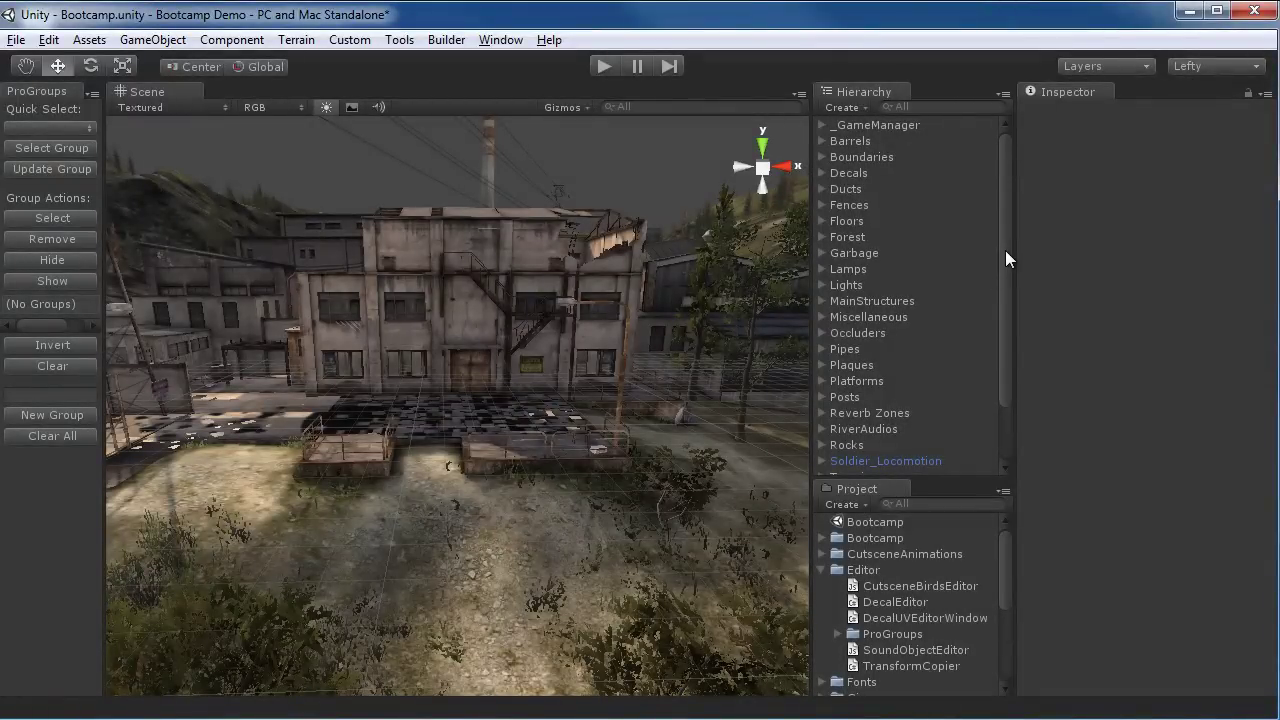
left_click_drag(1005, 250, 1001, 172)
left_click_drag(483, 376, 444, 360, "alt")
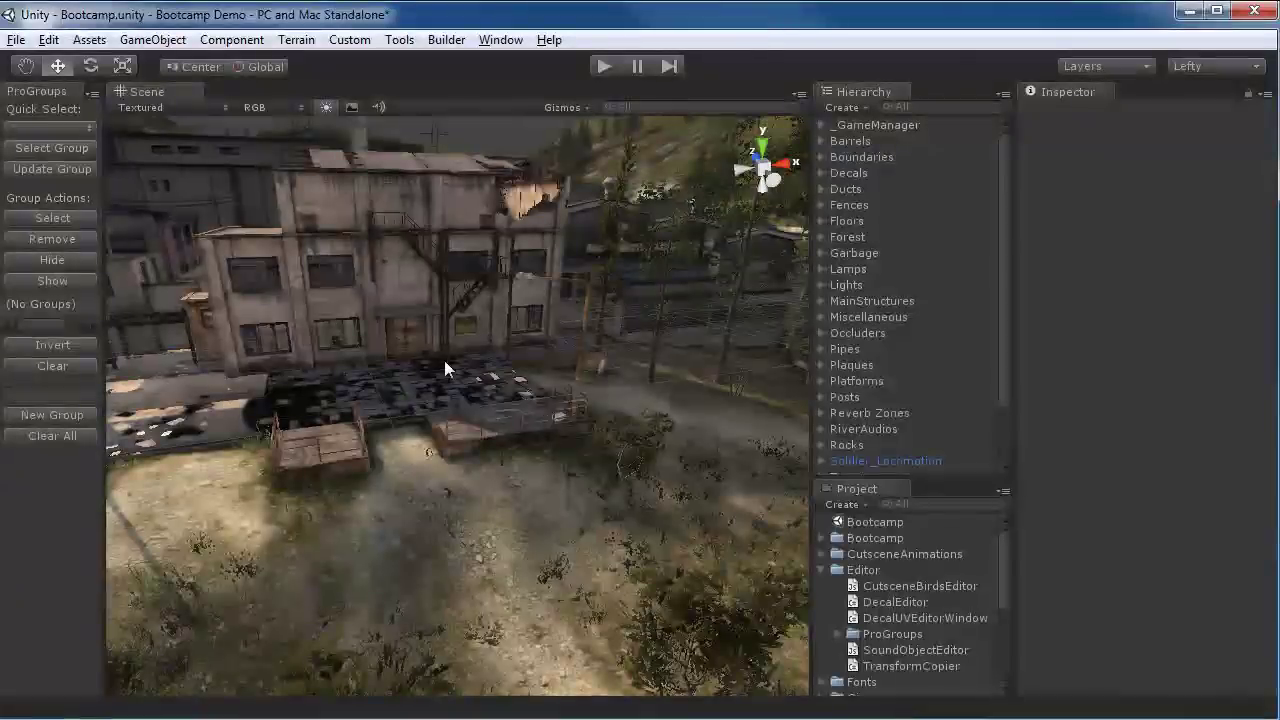
middle_click_drag(444, 360, 500, 382)
scroll(500, 382, "up", 3)
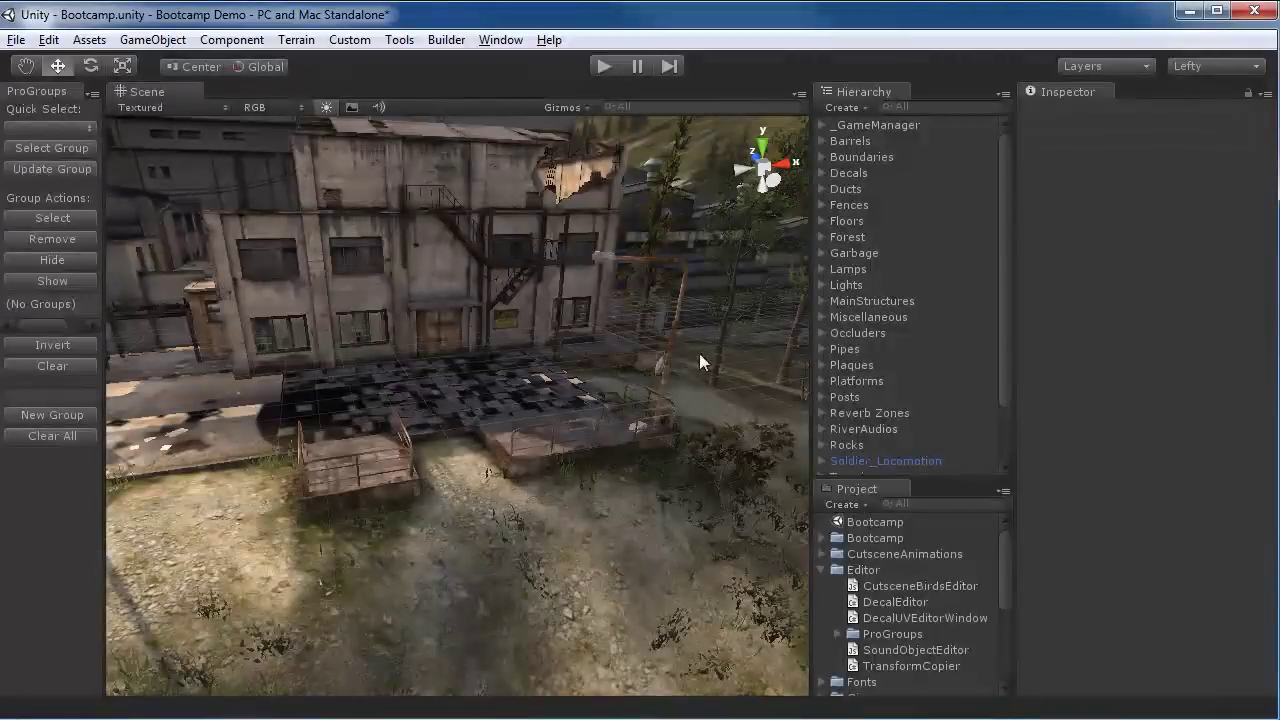
left_click_drag(699, 353, 478, 376, "alt")
scroll(478, 376, "up", 3)
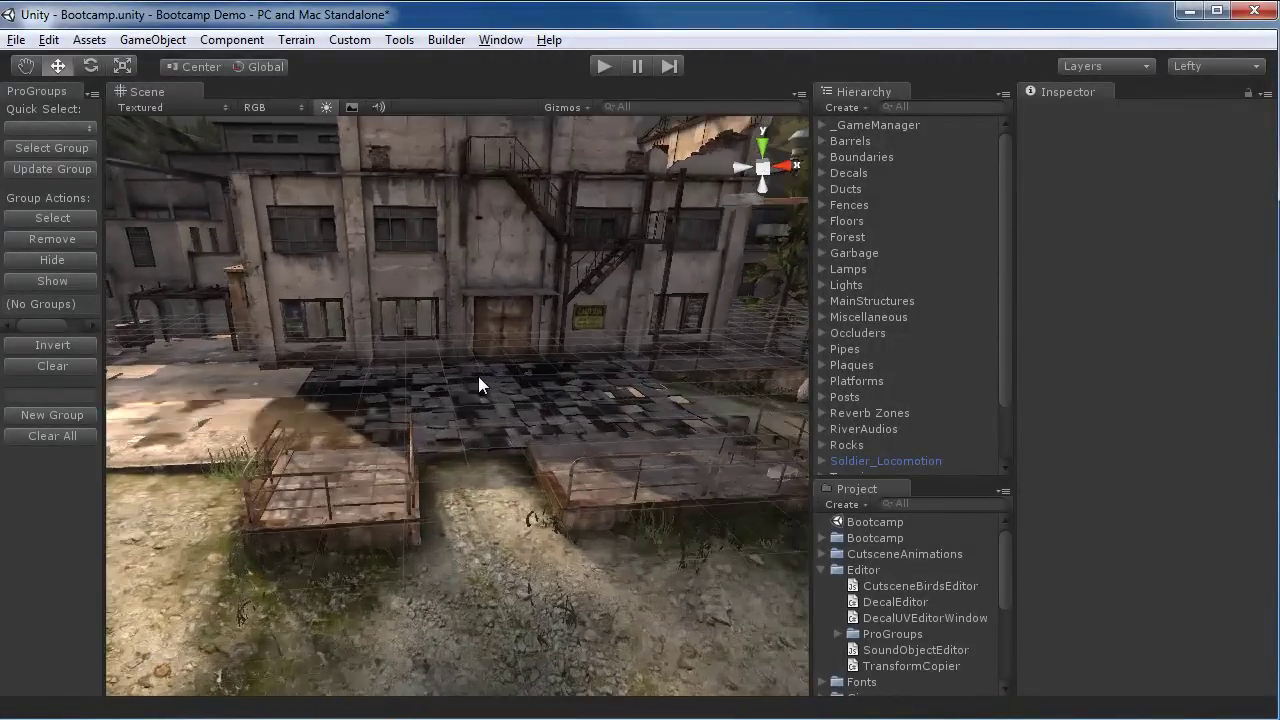
left_click_drag(583, 391, 537, 373, "alt")
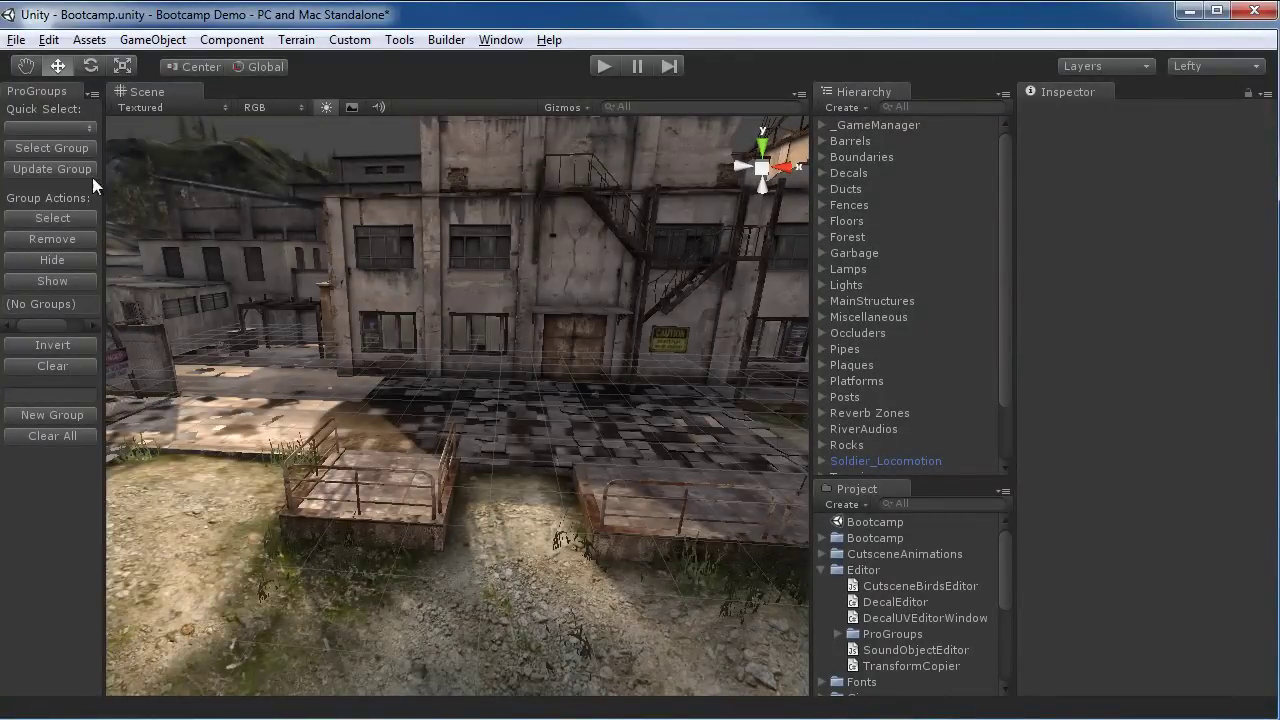
right_click_drag(267, 317, 449, 358)
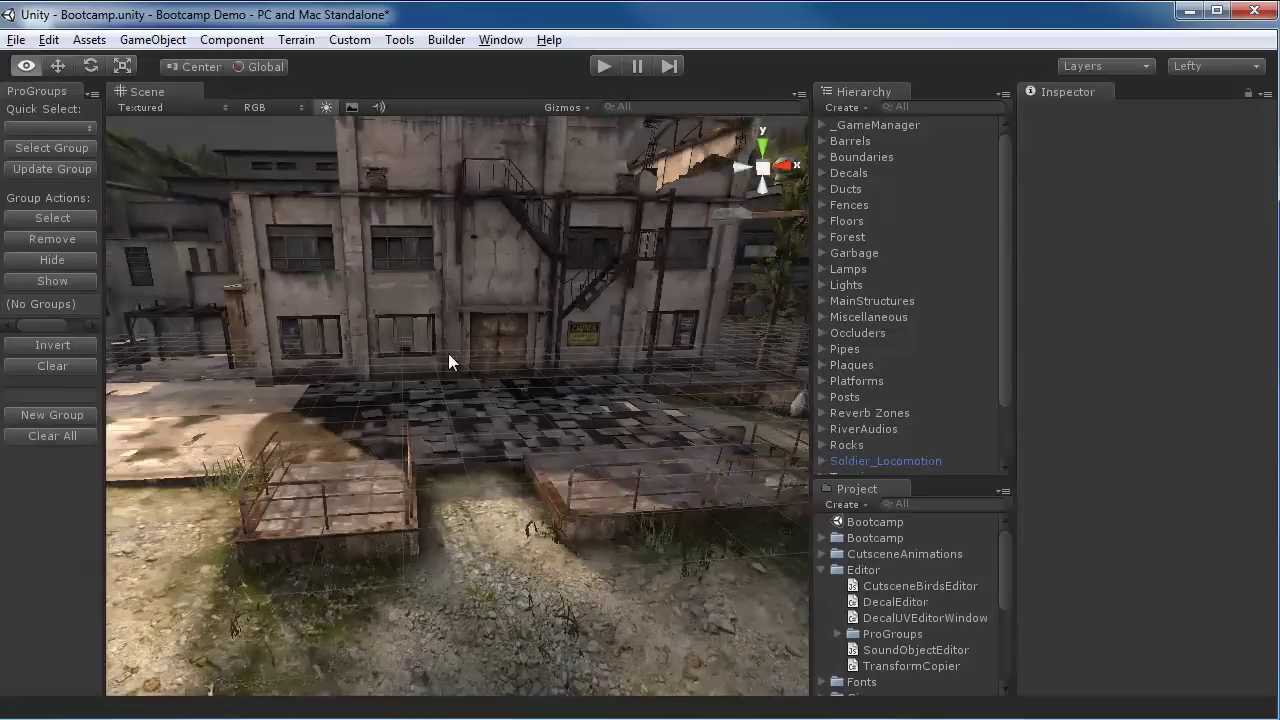
right_click_drag(566, 389, 375, 335)
scroll(410, 340, "down", 3)
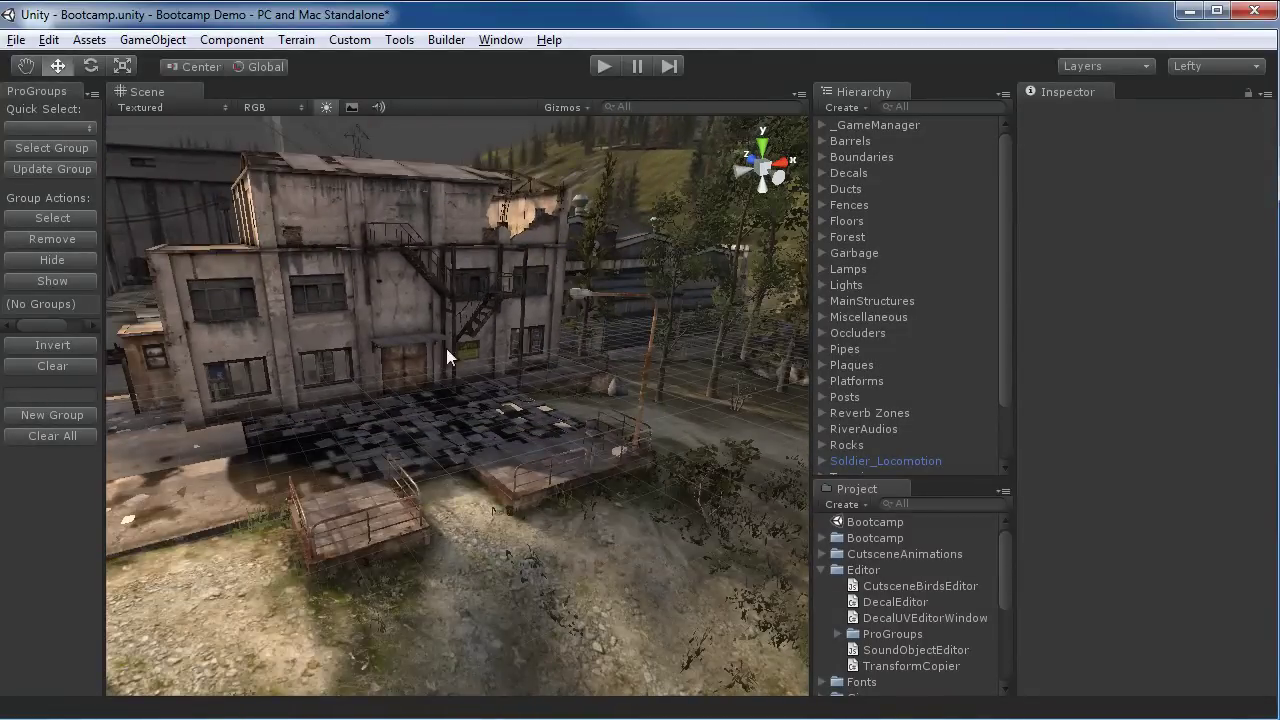
- Select together a facade decal, the smaller railed platform, a broken tile piece, building_c and the decal on the low side wall
left_click(390, 299)
left_click_drag(582, 358, 423, 407, "alt")
scroll(423, 407, "down", 2)
left_click(437, 263)
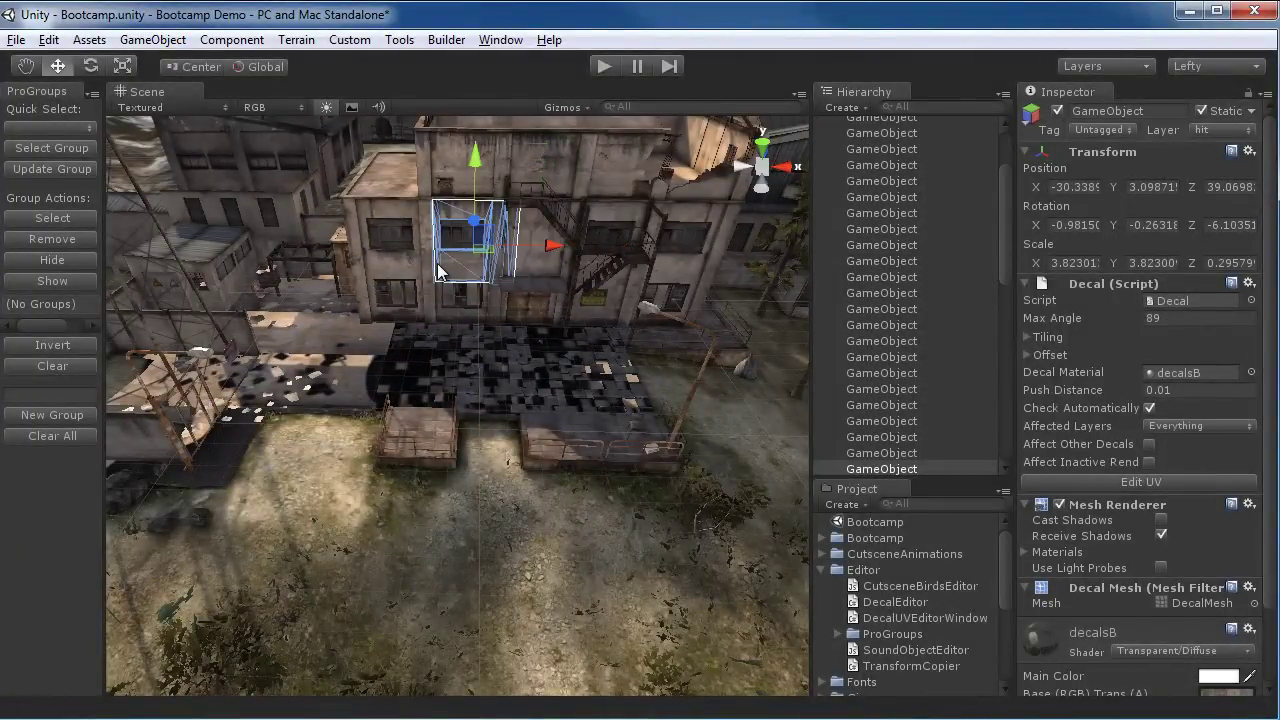
left_click(423, 418, "shift")
left_click(589, 352, "shift")
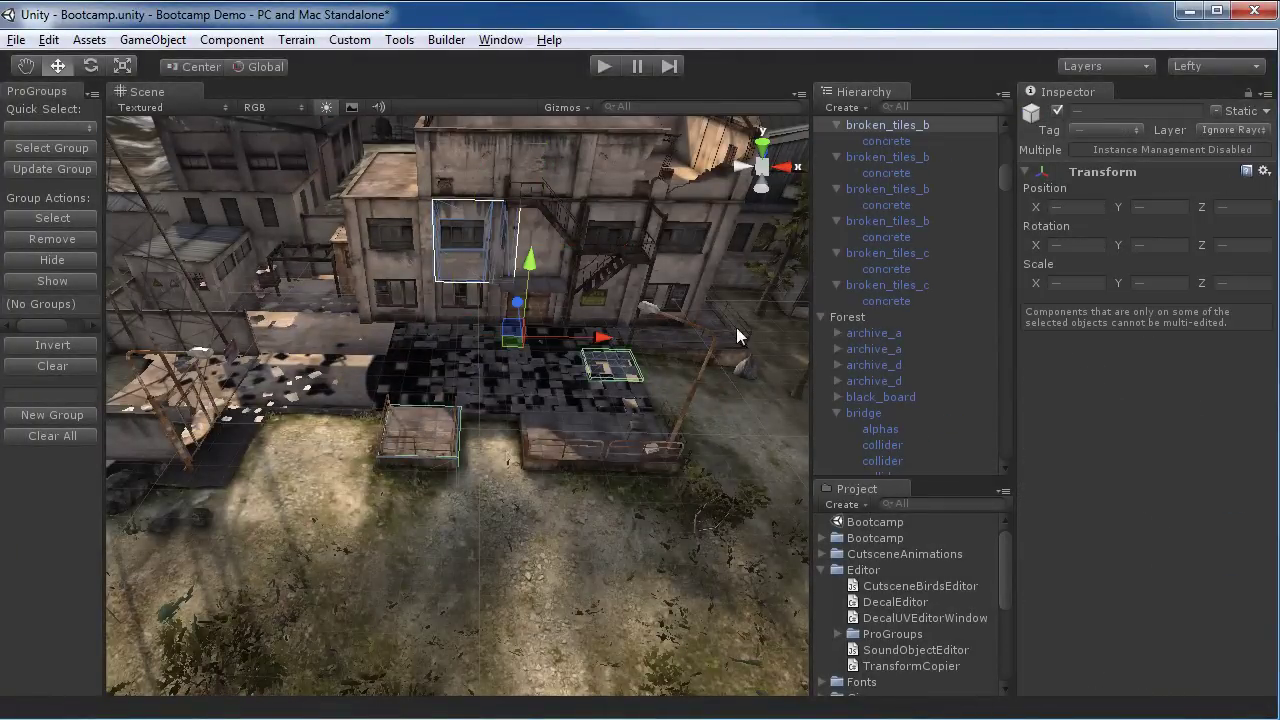
left_click(754, 210, "shift")
left_click_drag(616, 357, 349, 389, "alt")
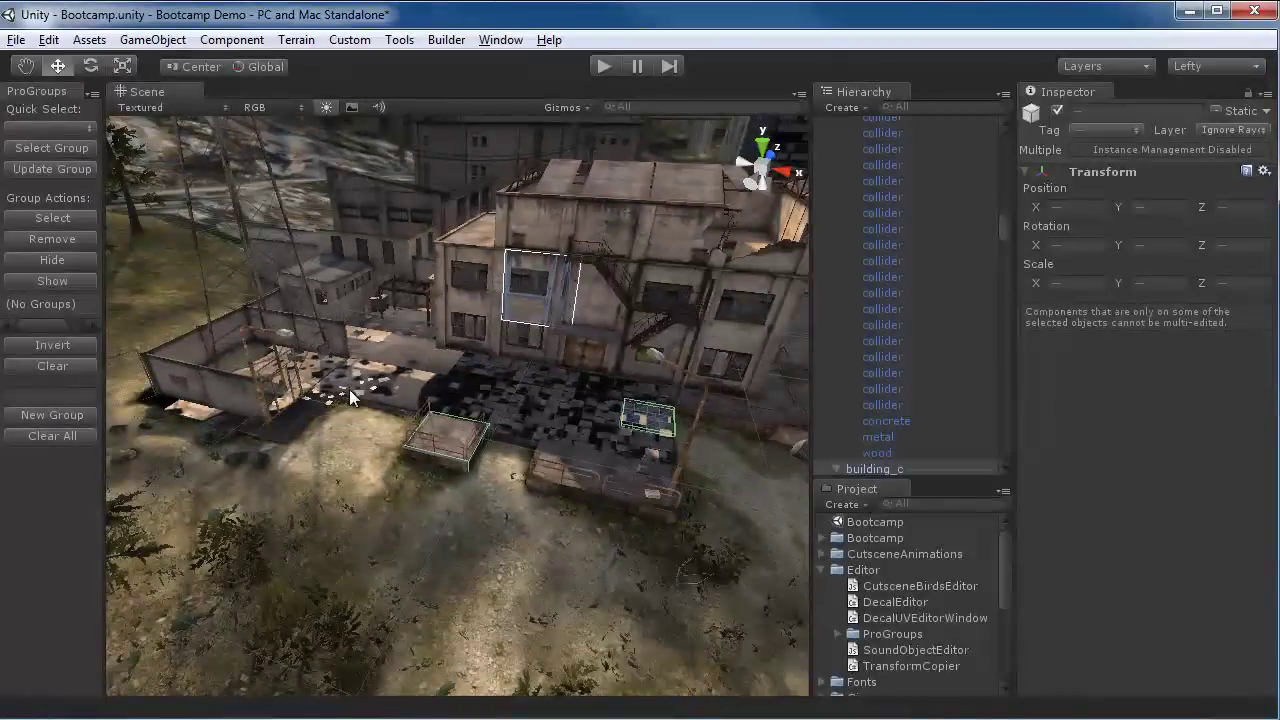
left_click_drag(425, 431, 484, 370, "alt")
left_click(199, 437, "shift")
right_click_drag(336, 487, 392, 482)
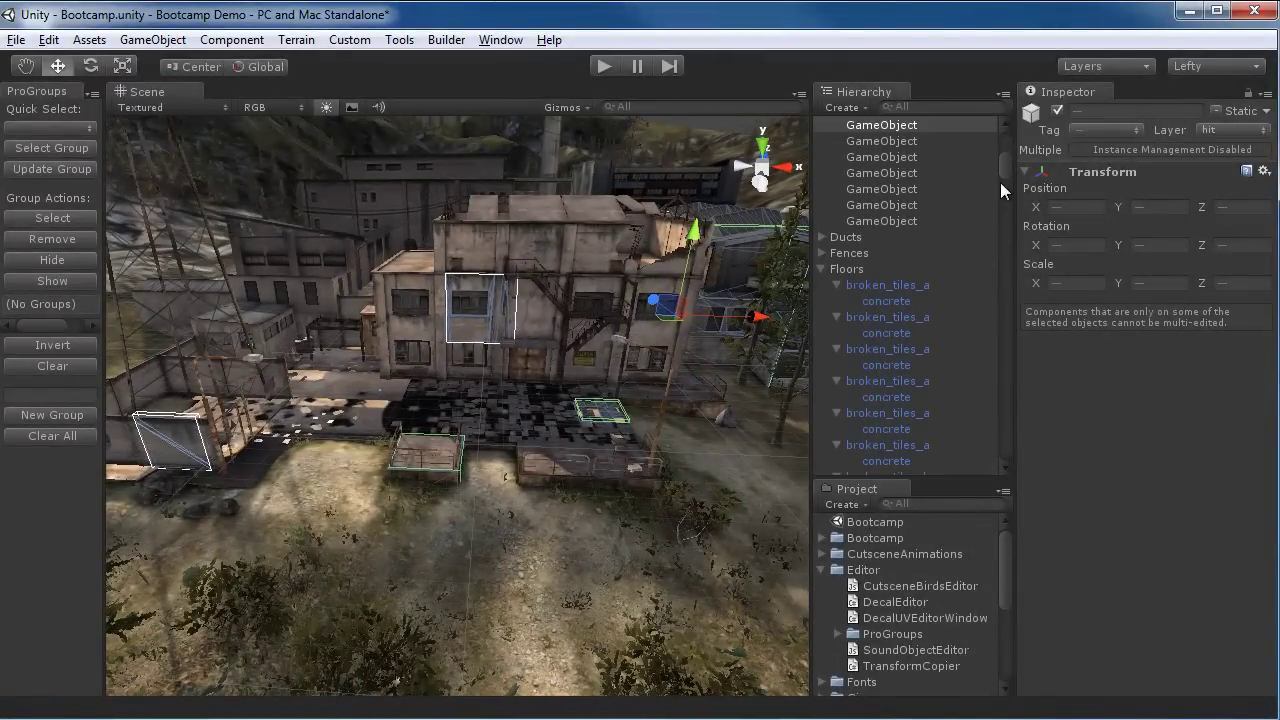
- Save the current selection as a new group named "Stuff"
left_click_drag(1005, 166, 1022, 143)
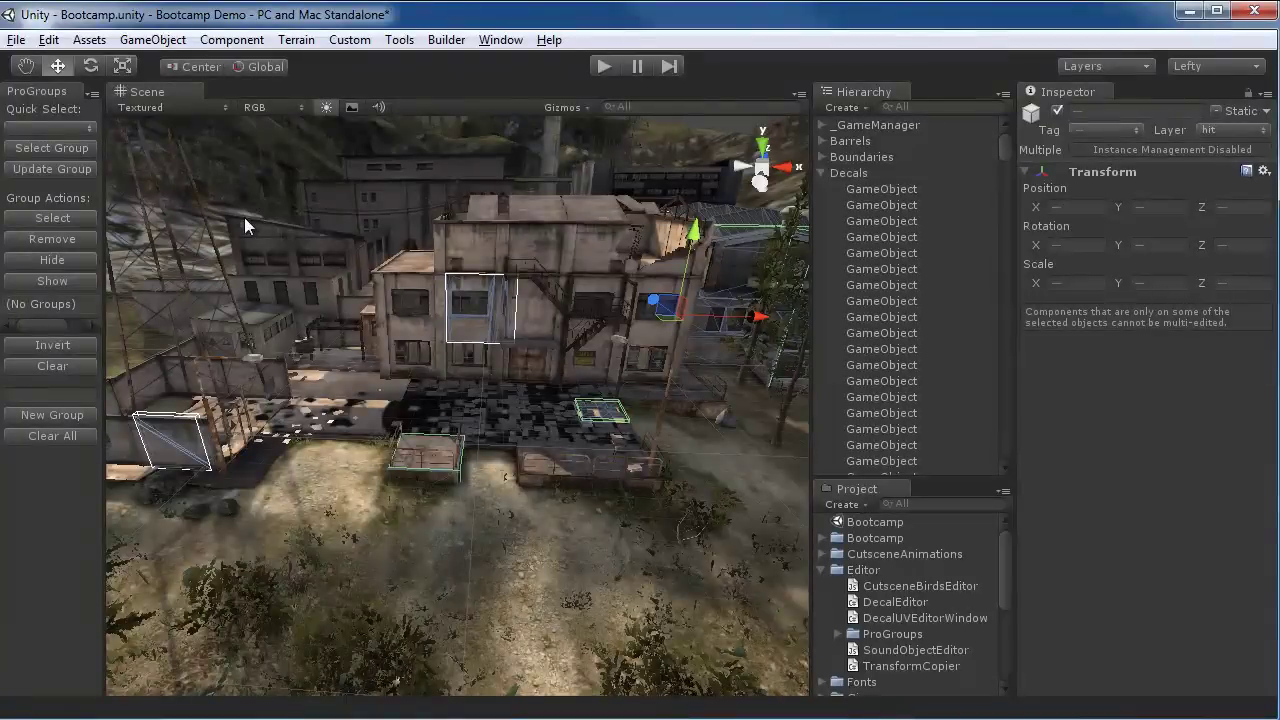
right_click_drag(249, 220, 353, 312)
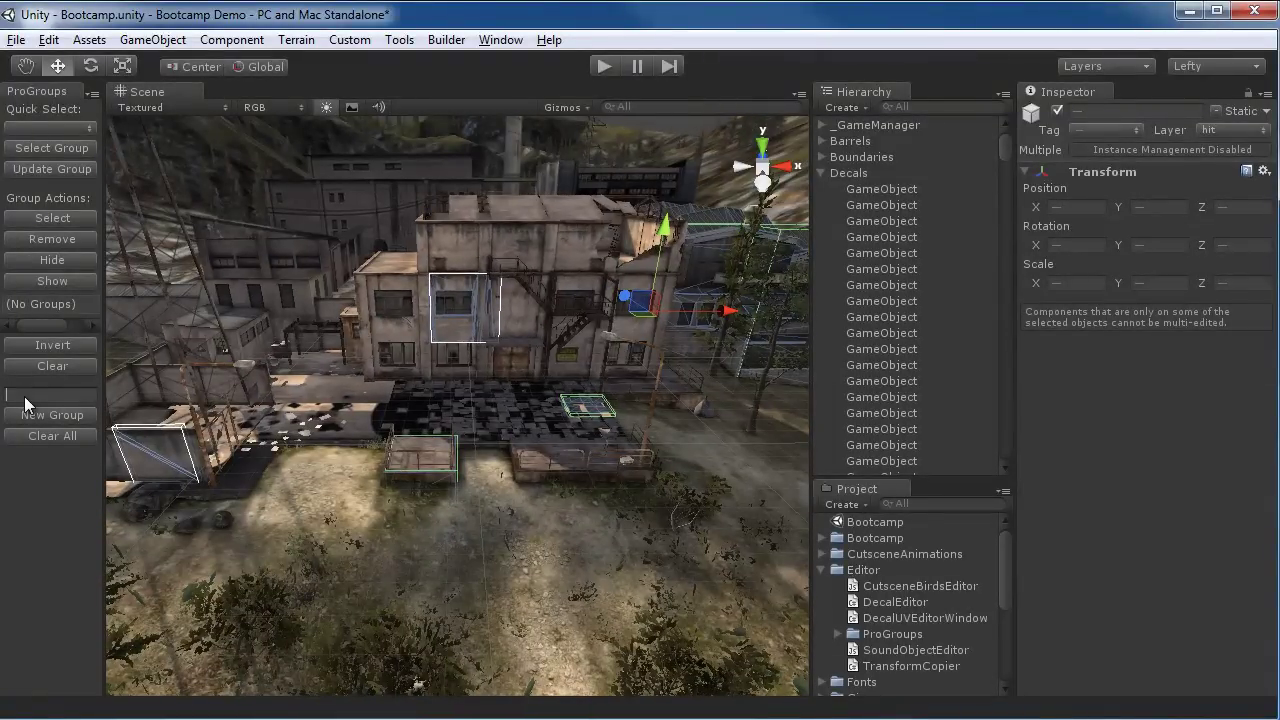
type("Stuff")
left_click(46, 415)
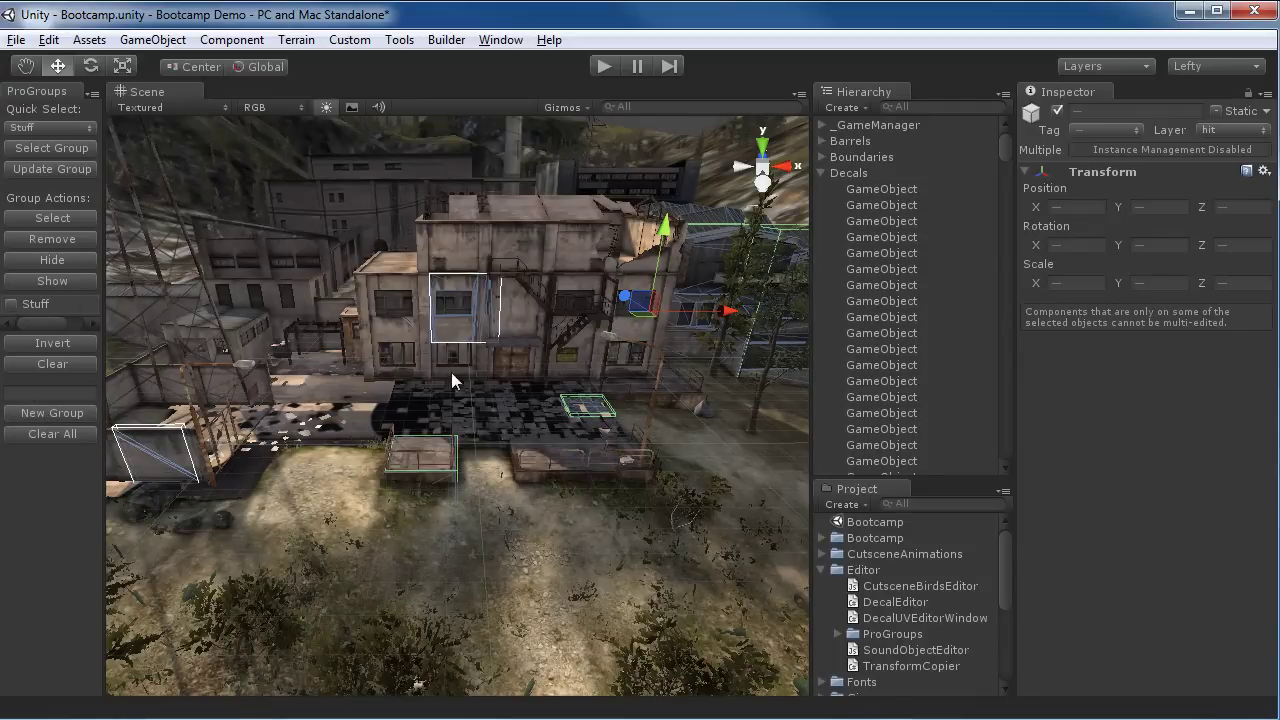
- Select together building_d2, the large building in the background and the two lamp_d posts beside the courtyard
right_click_drag(451, 372, 481, 363)
left_click_drag(481, 363, 336, 363, "alt")
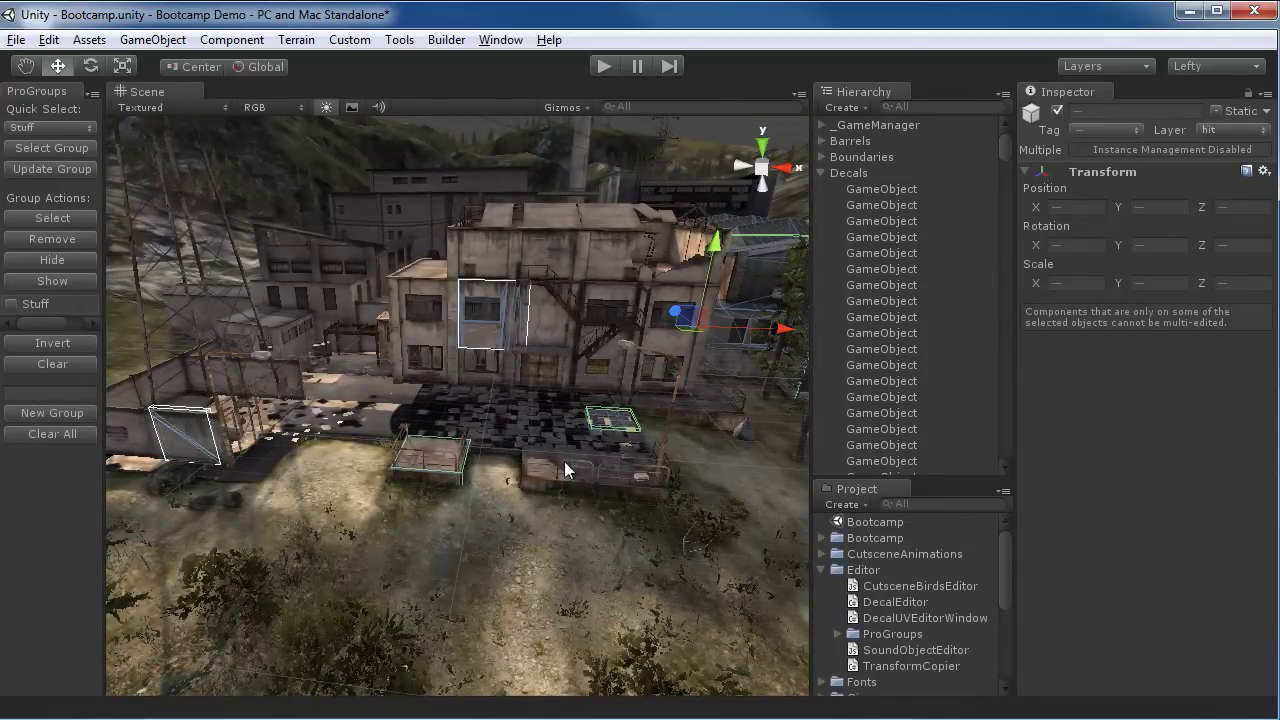
middle_click_drag(255, 305, 215, 278)
left_click(234, 307)
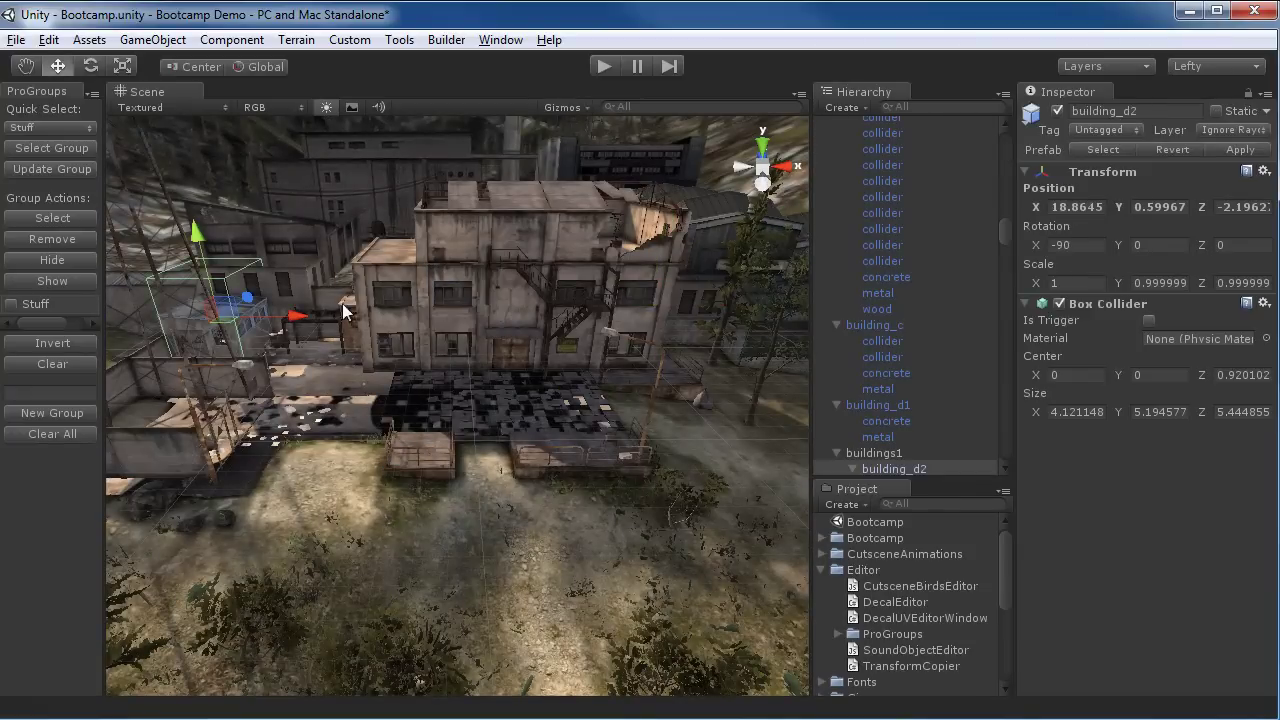
left_click(392, 149, "shift")
left_click(653, 388)
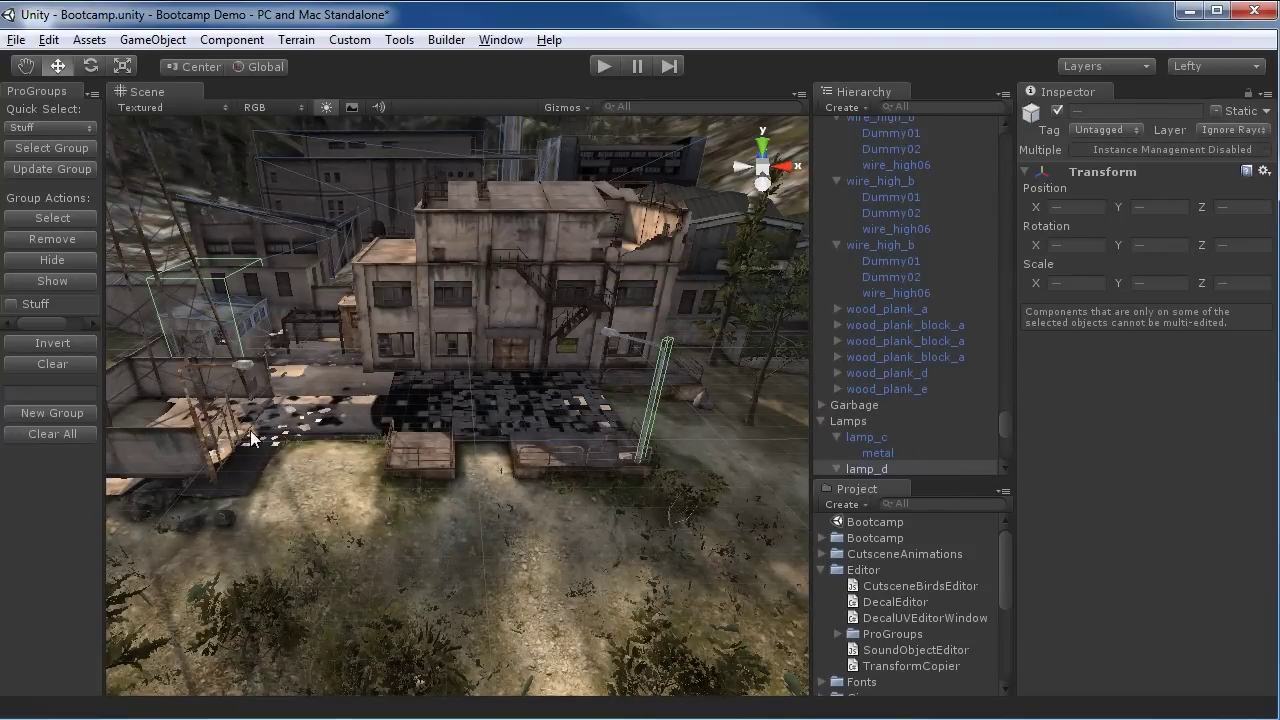
left_click(203, 440, "shift")
- Save the current selection as a new group named "Stuff Also"
left_click(85, 392)
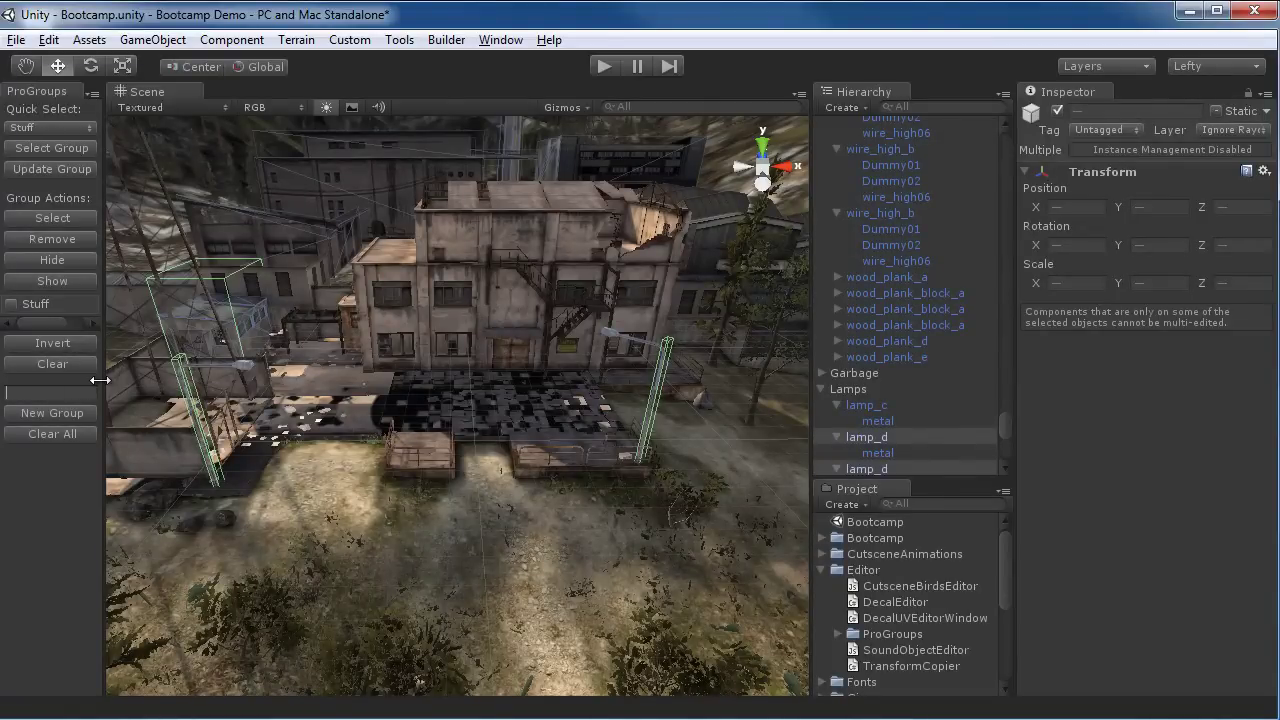
type("Stuff Also")
left_click(64, 411)
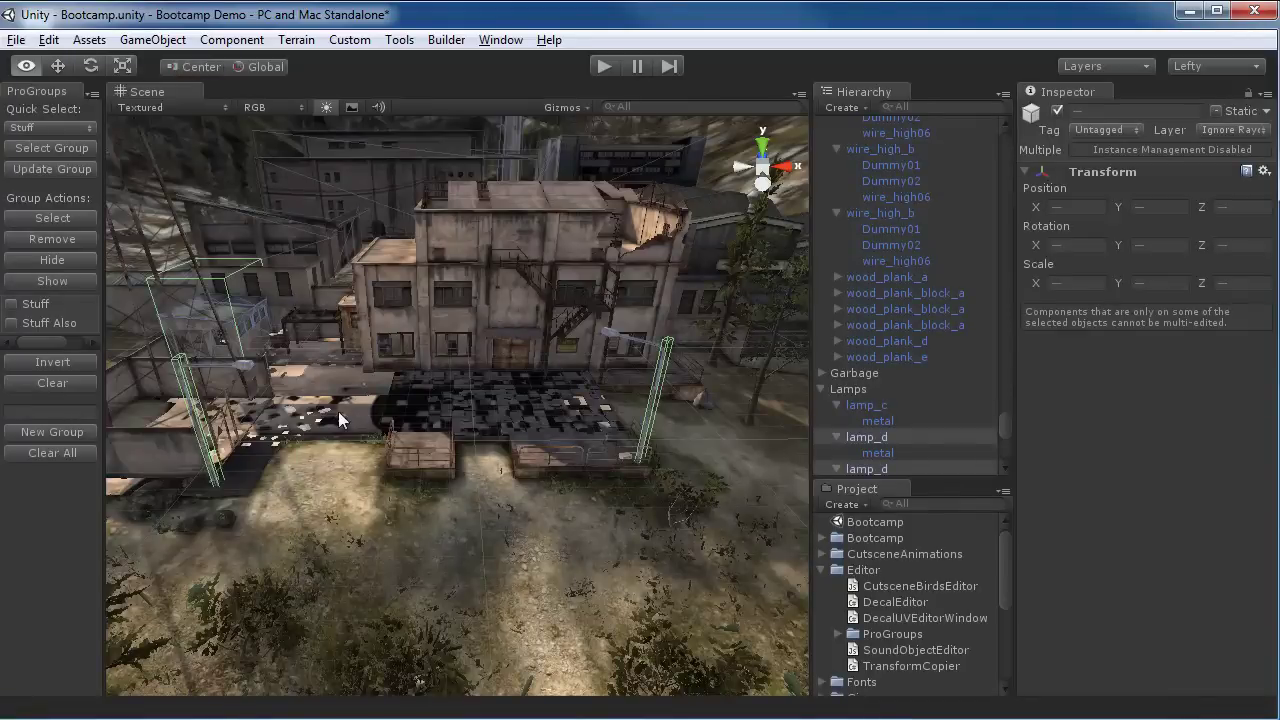
- Group a decal on the main facade, building_c and building_b as a new group named "Stuff TOO"
left_click_drag(338, 411, 419, 268, "alt")
left_click(419, 268)
left_click(637, 184, "shift")
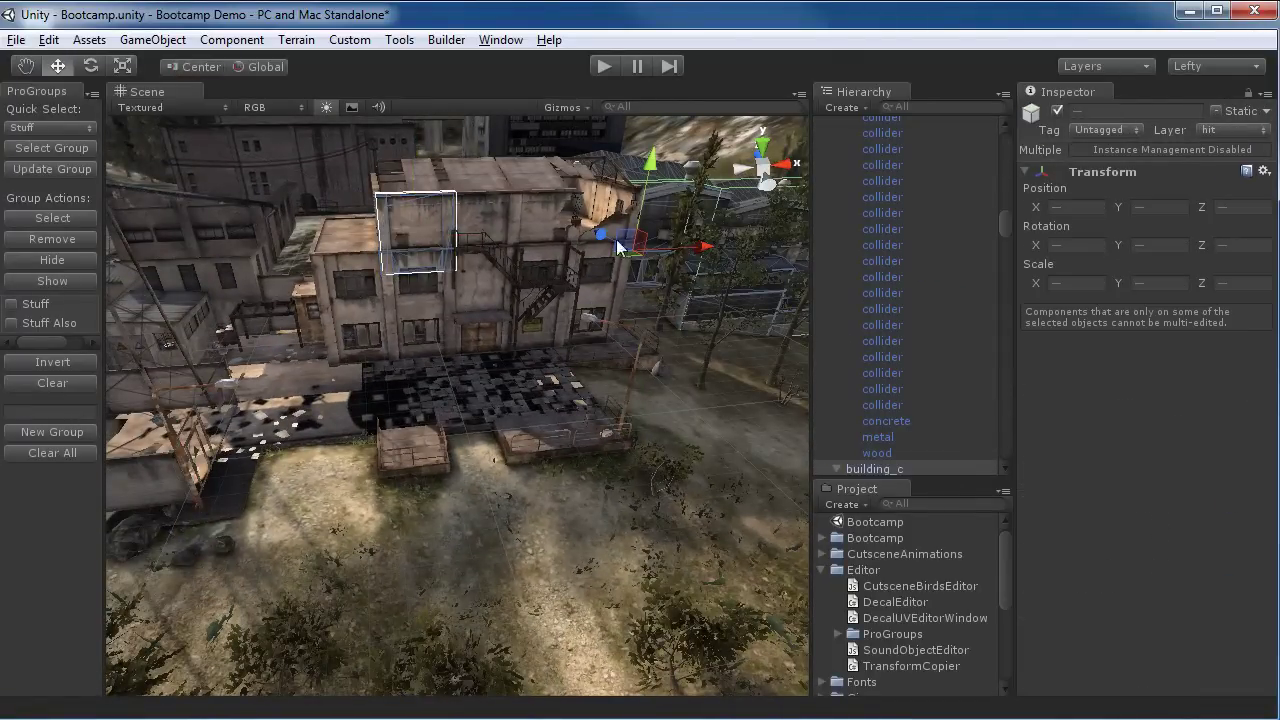
left_click(582, 297, "shift")
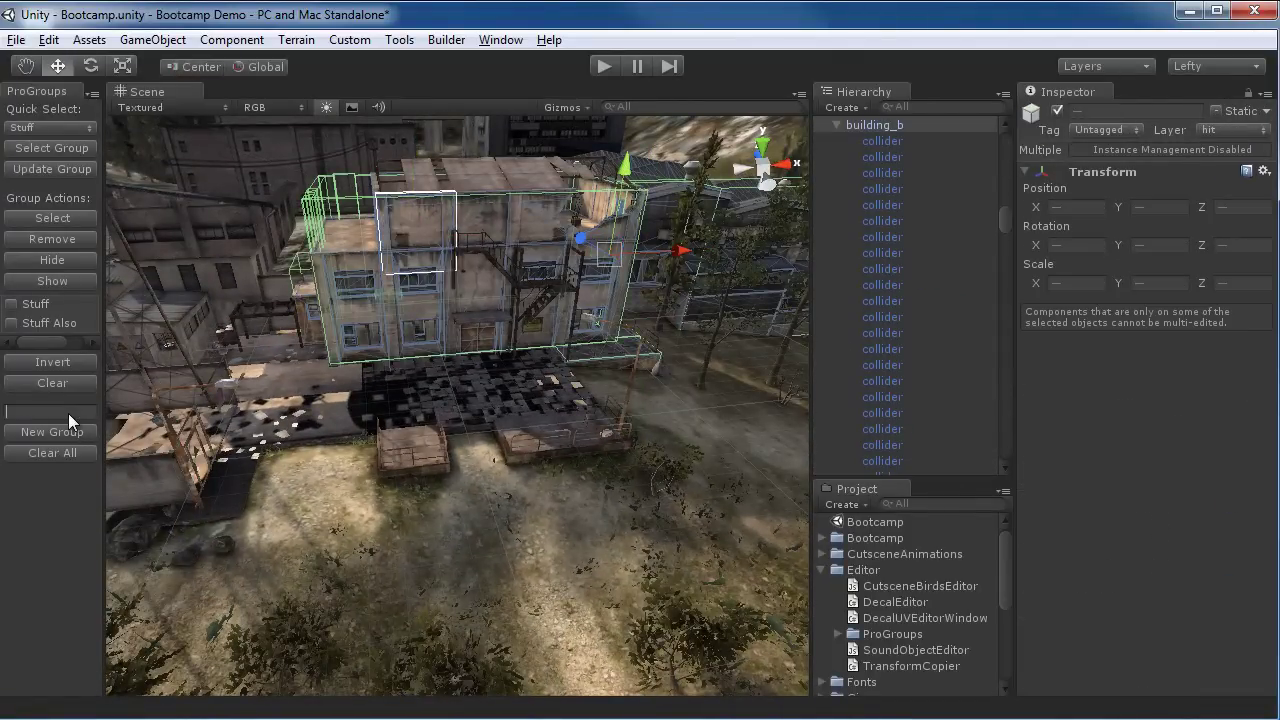
type("Stuff TOO")
left_click(44, 435)
- Use quick select to select all objects of the "Stuff Also" group
left_click_drag(500, 330, 237, 343, "alt")
middle_click_drag(554, 454, 476, 330)
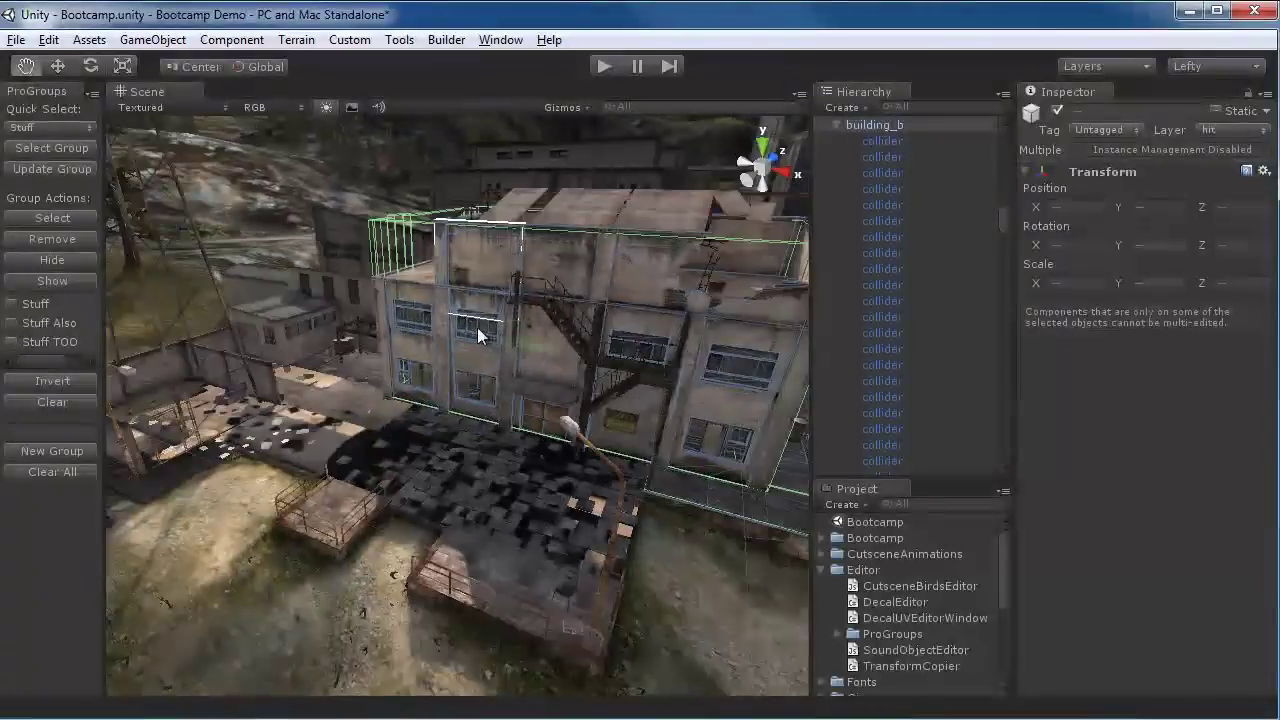
left_click_drag(180, 290, 326, 162, "alt")
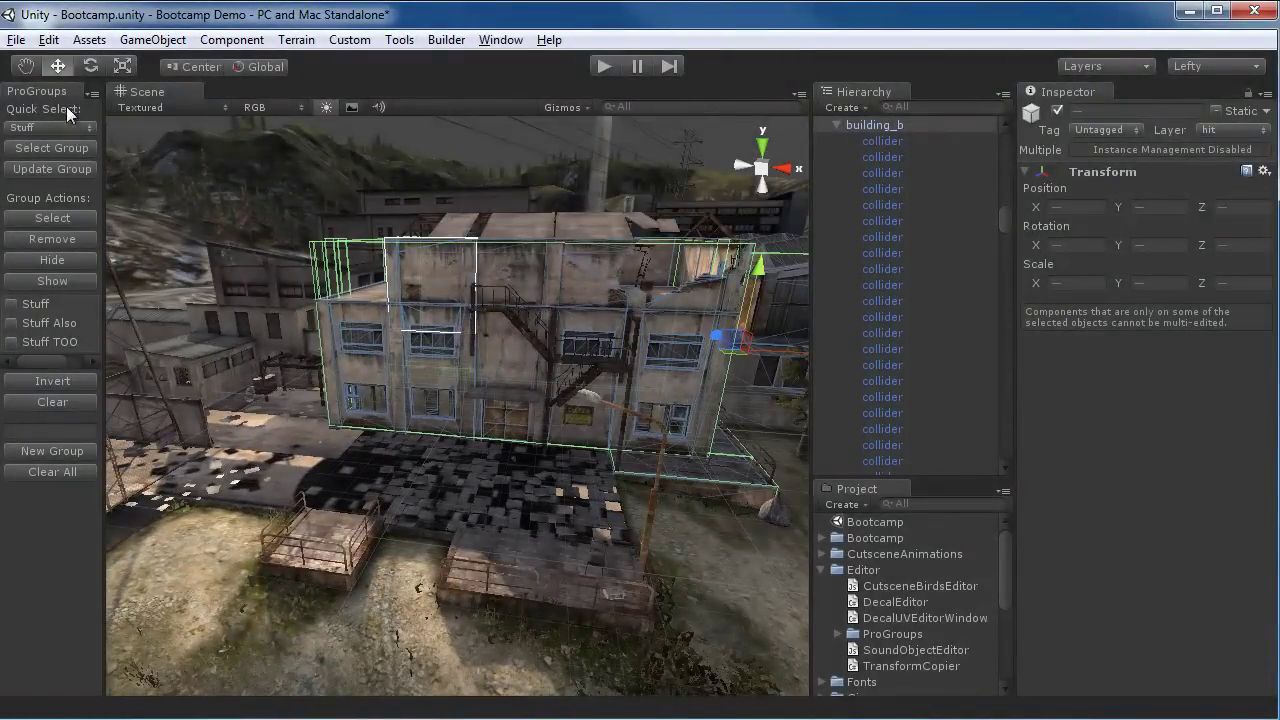
left_click(63, 128)
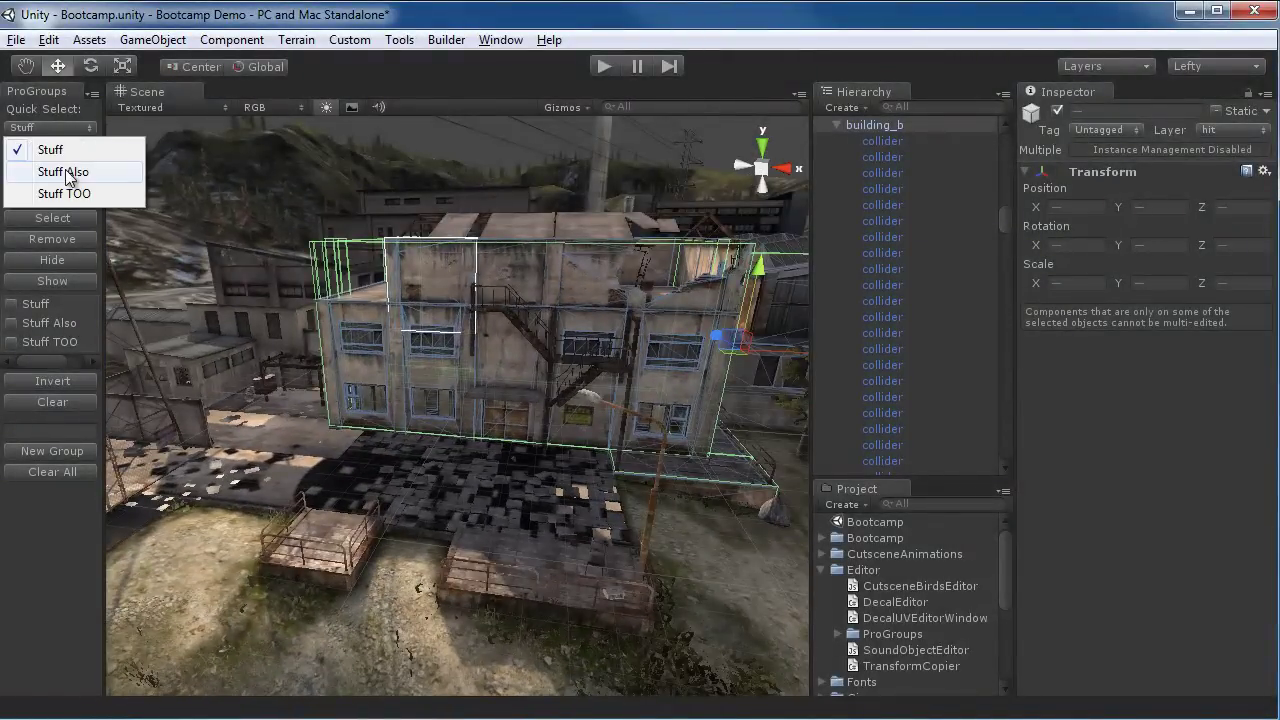
left_click(65, 166)
left_click(59, 146)
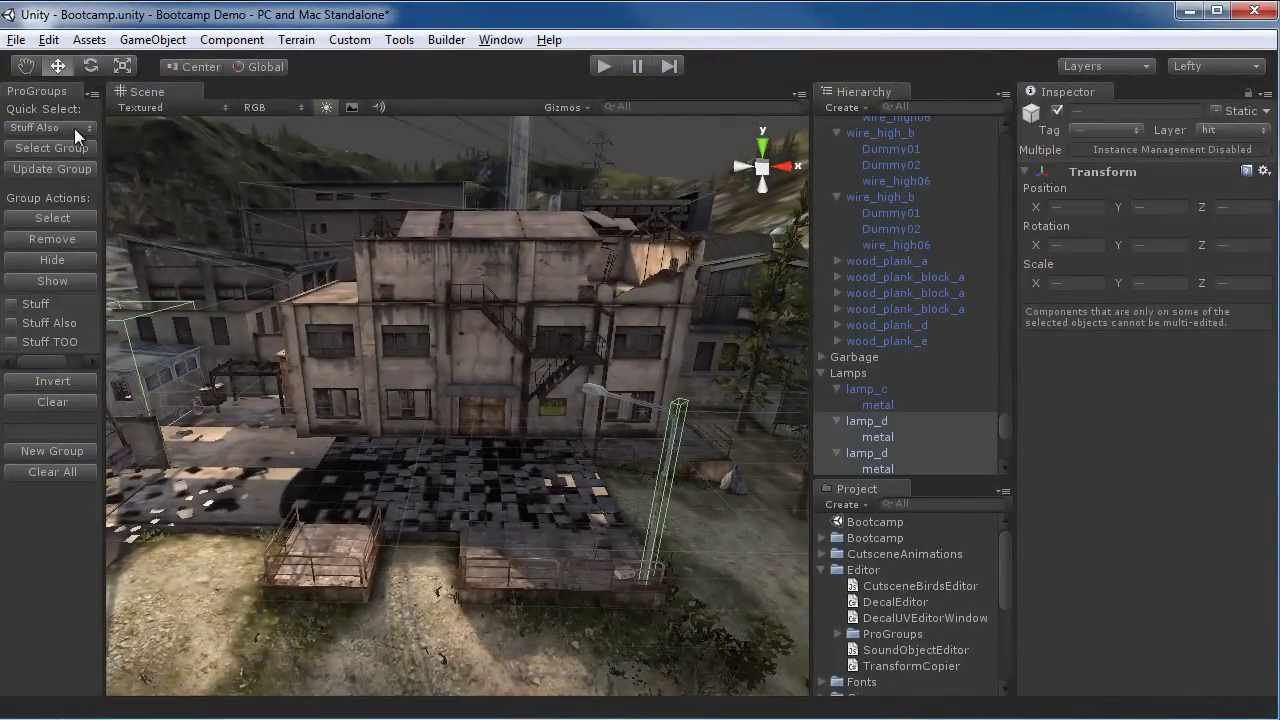
- Use quick select to select all objects of the "Stuff TOO" group
left_click(74, 128)
left_click(62, 193)
left_click_drag(142, 220, 184, 239, "alt")
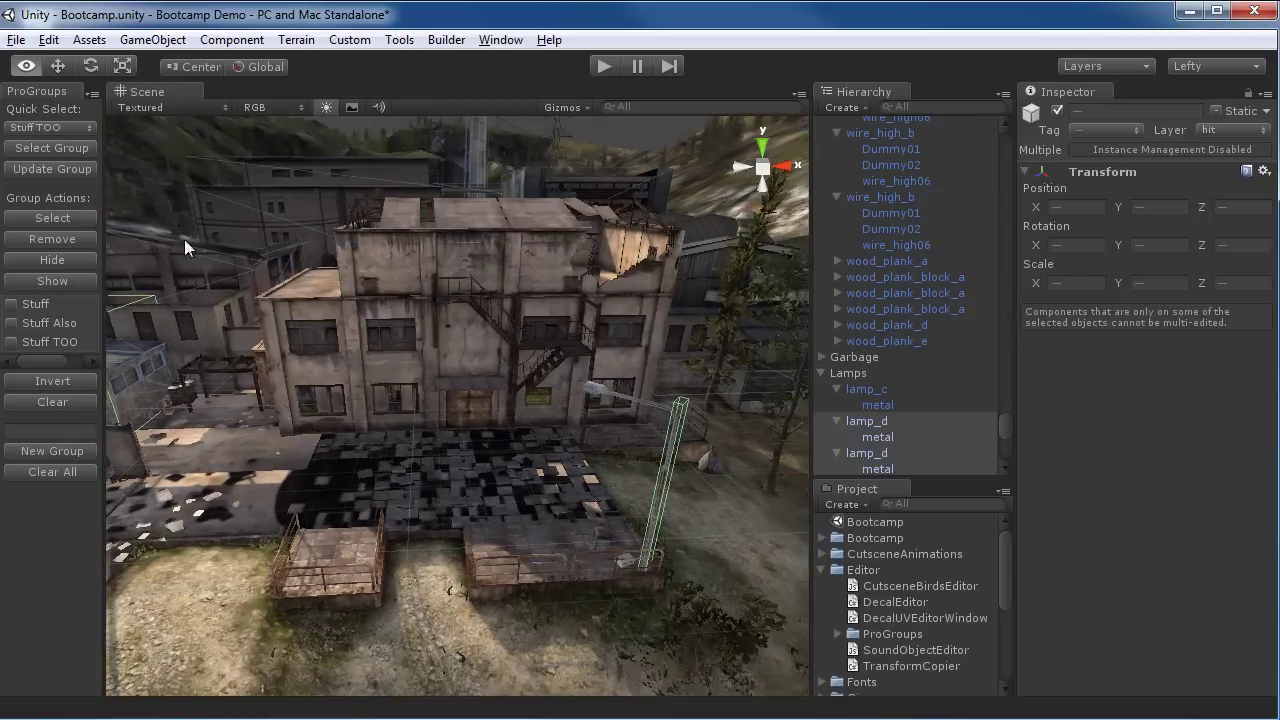
left_click(57, 147)
left_click_drag(608, 443, 720, 300, "alt")
left_click_drag(1007, 233, 1002, 133)
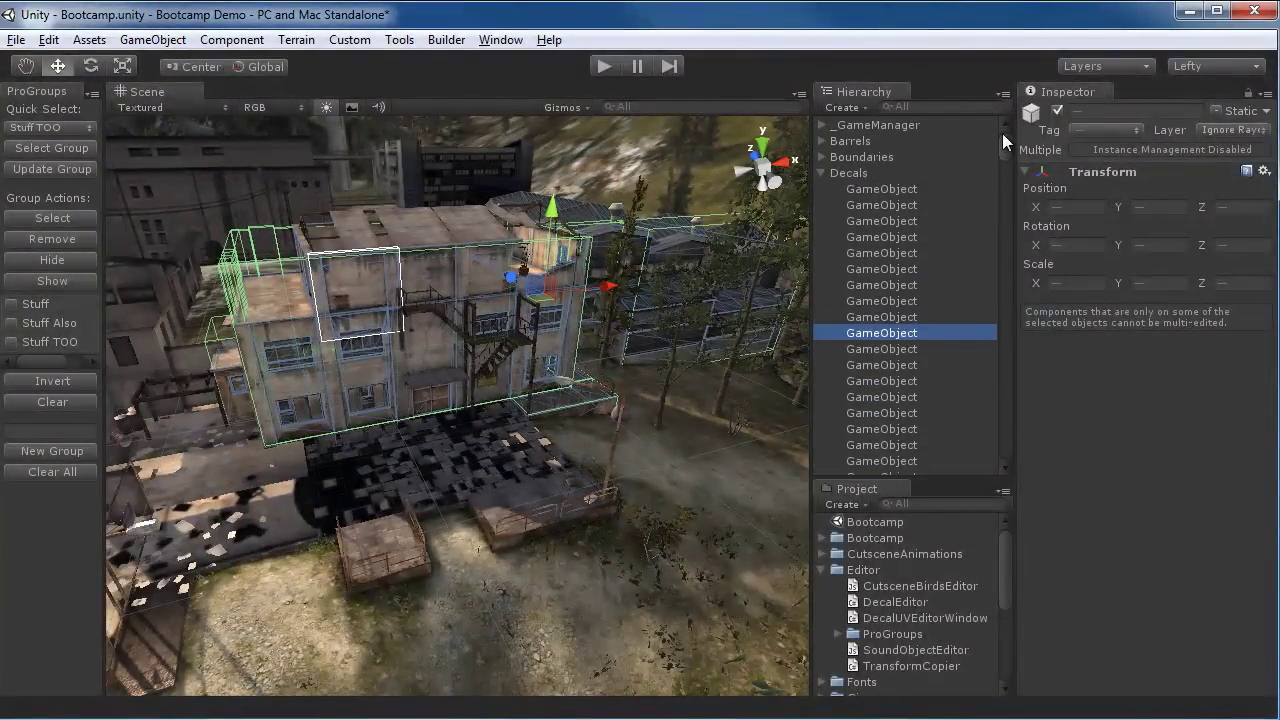
left_click_drag(488, 247, 499, 453, "alt")
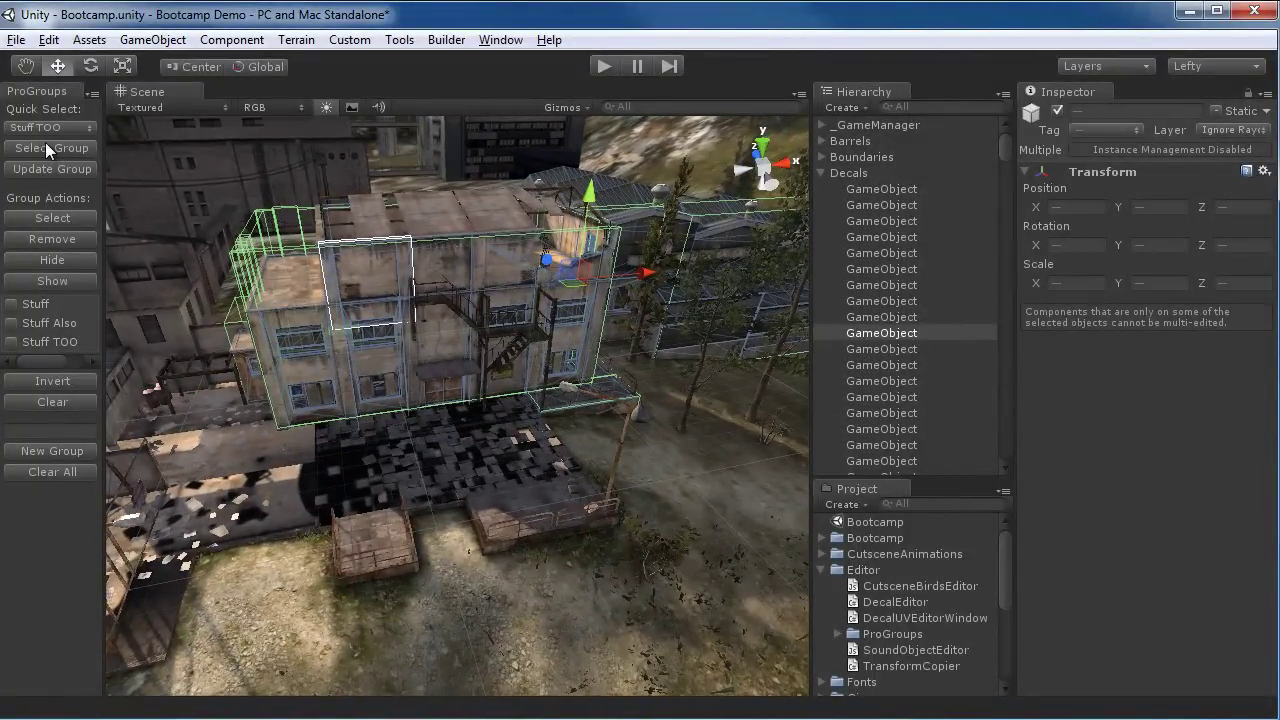
left_click_drag(445, 326, 136, 150, "alt")
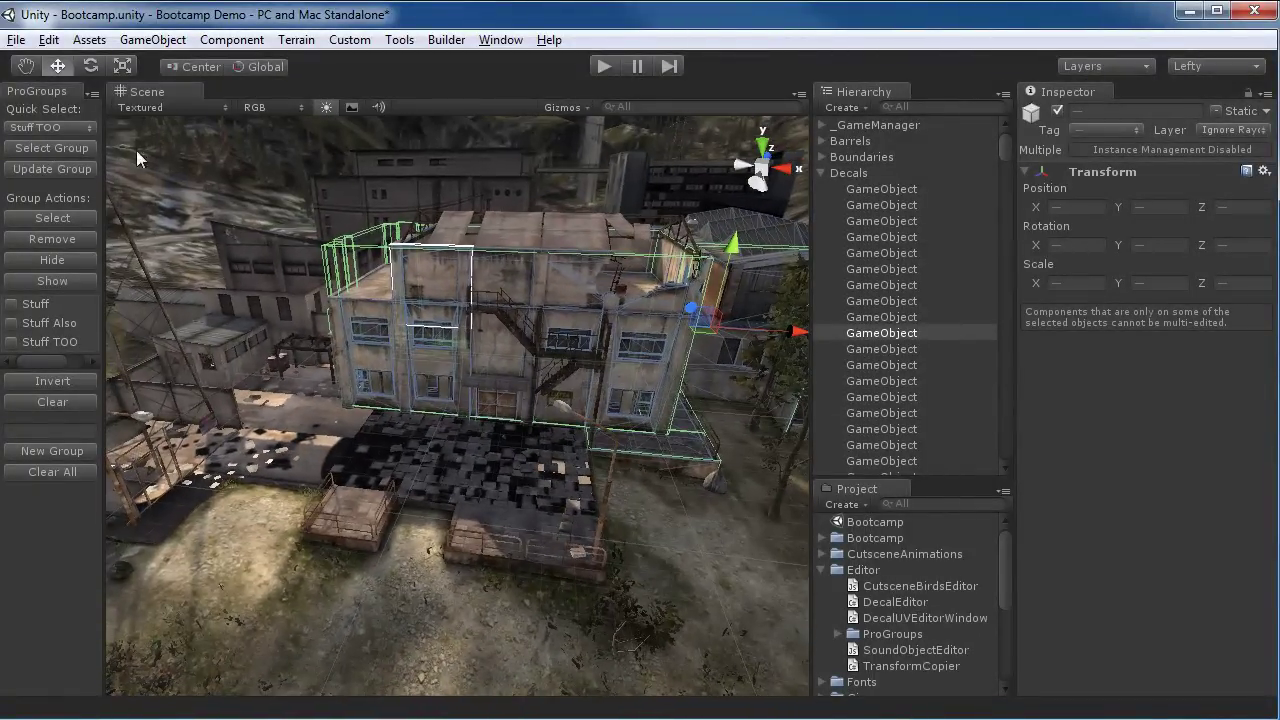
left_click_drag(504, 460, 575, 428, "alt")
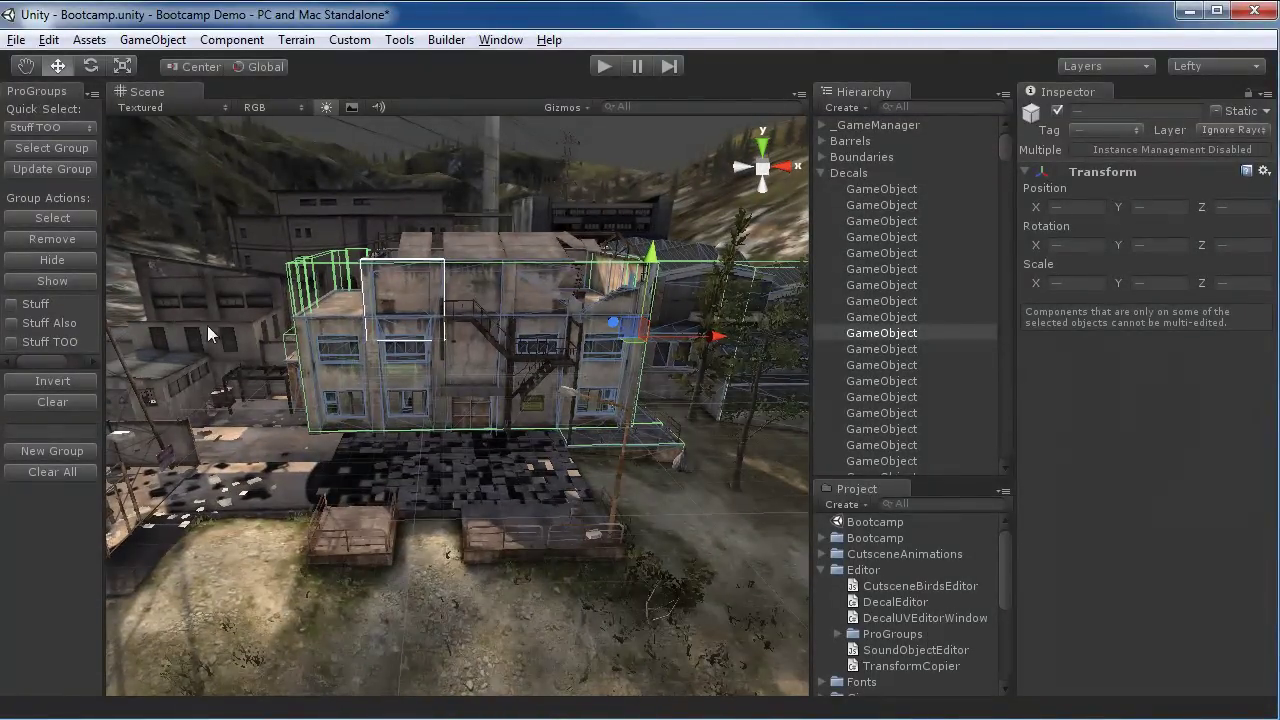
left_click_drag(322, 284, 170, 190, "alt")
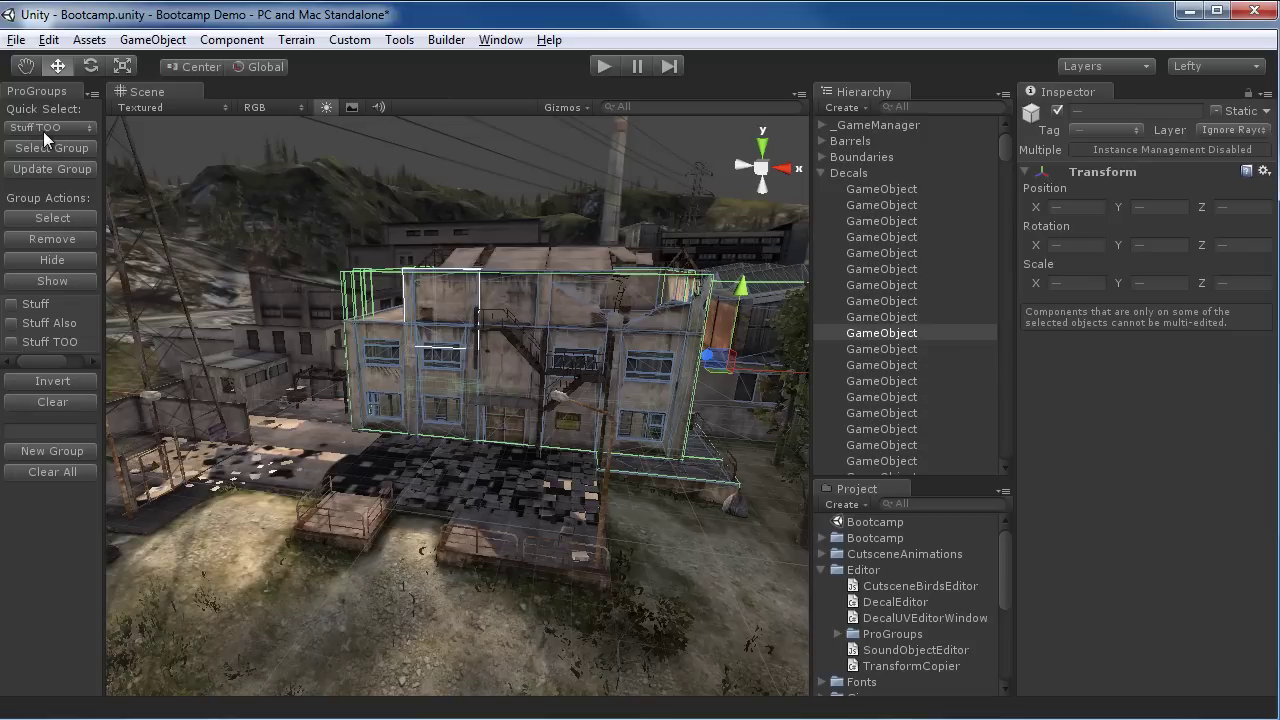
left_click_drag(300, 372, 417, 378, "alt")
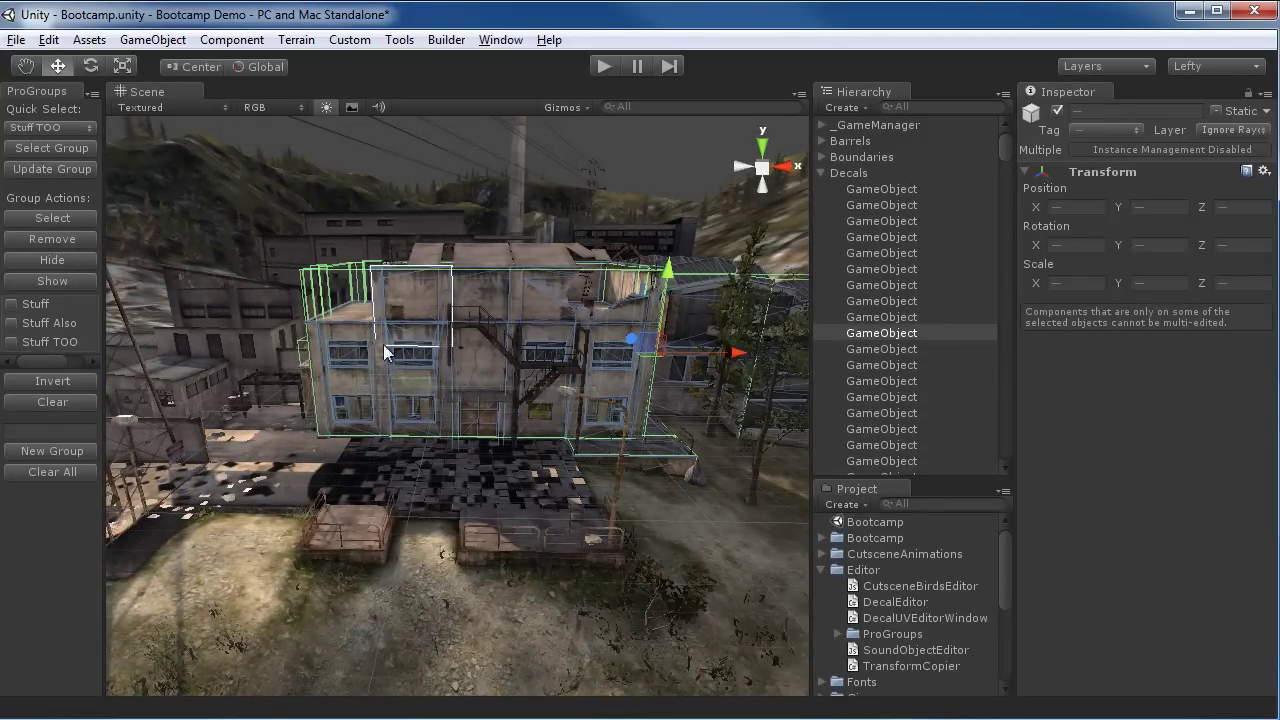
- Deselect all scene objects and mark the groups "Stuff" and "Stuff TOO" for group actions
left_click(666, 143)
left_click_drag(548, 243, 645, 175, "alt")
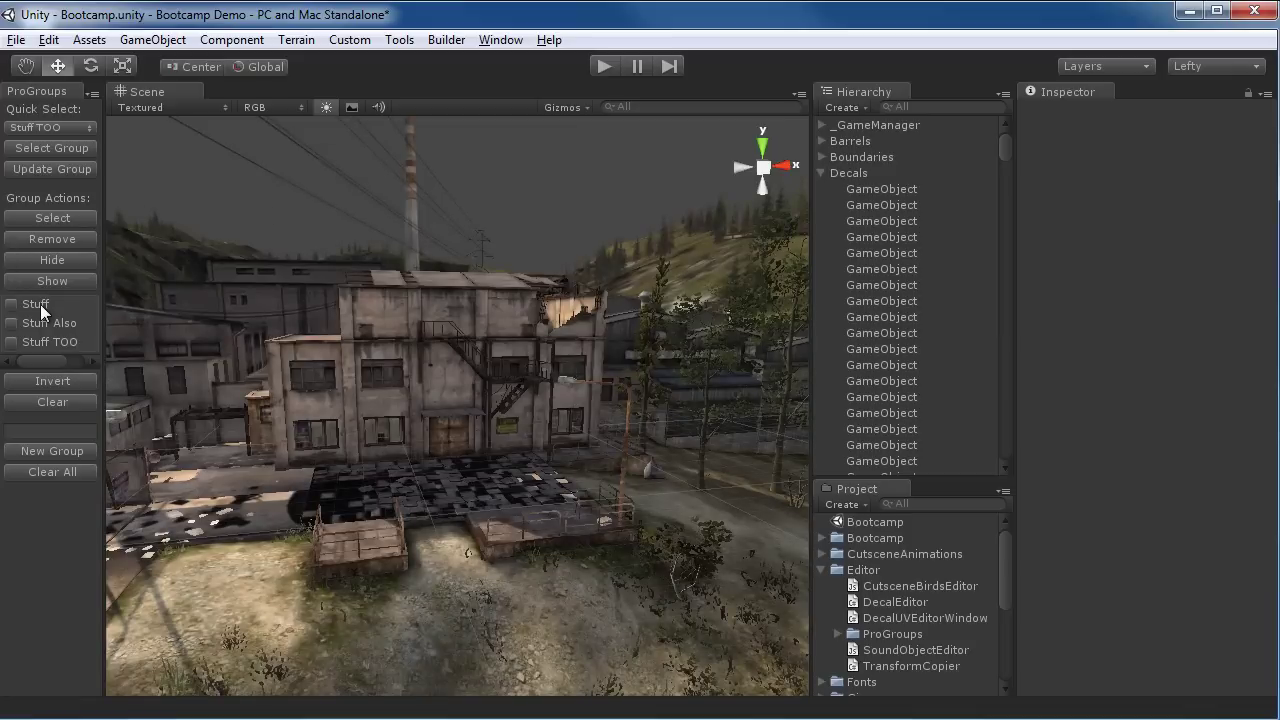
left_click(12, 304)
left_click(11, 342)
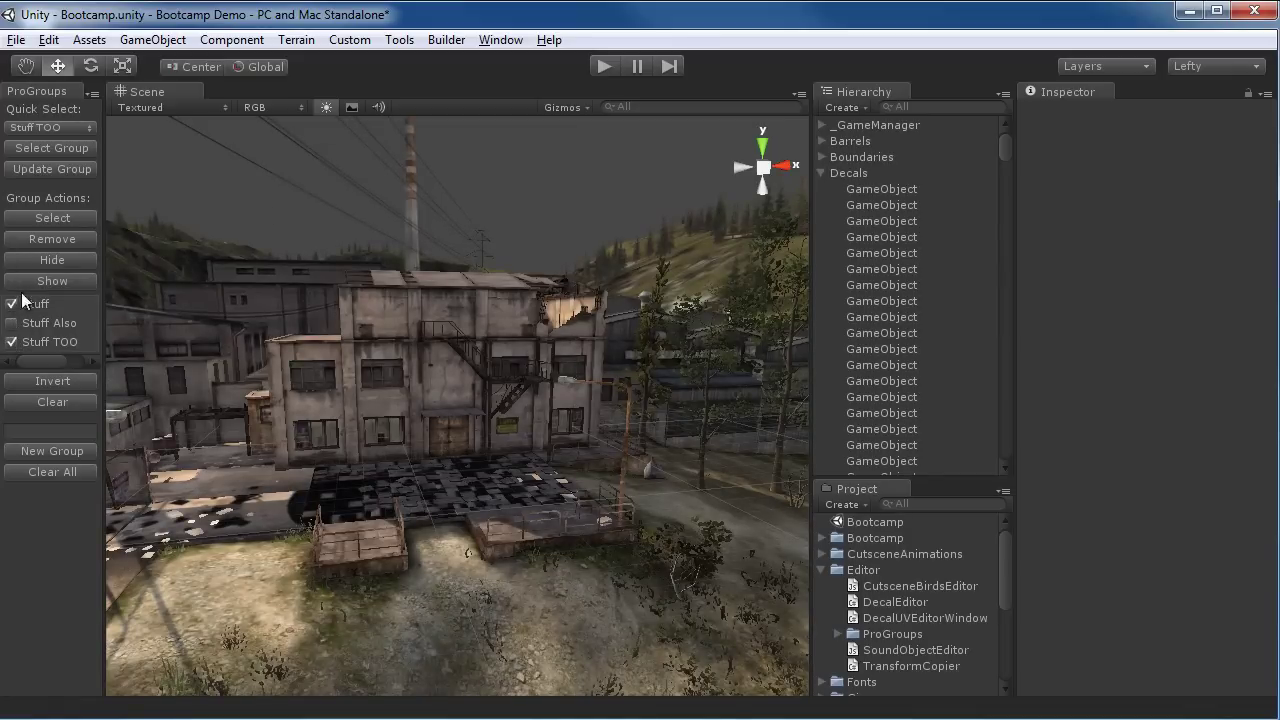
- Select all objects of the marked groups "Stuff" and "Stuff TOO", and clear the scene selection
left_click(66, 216)
left_click_drag(140, 218, 427, 223, "alt")
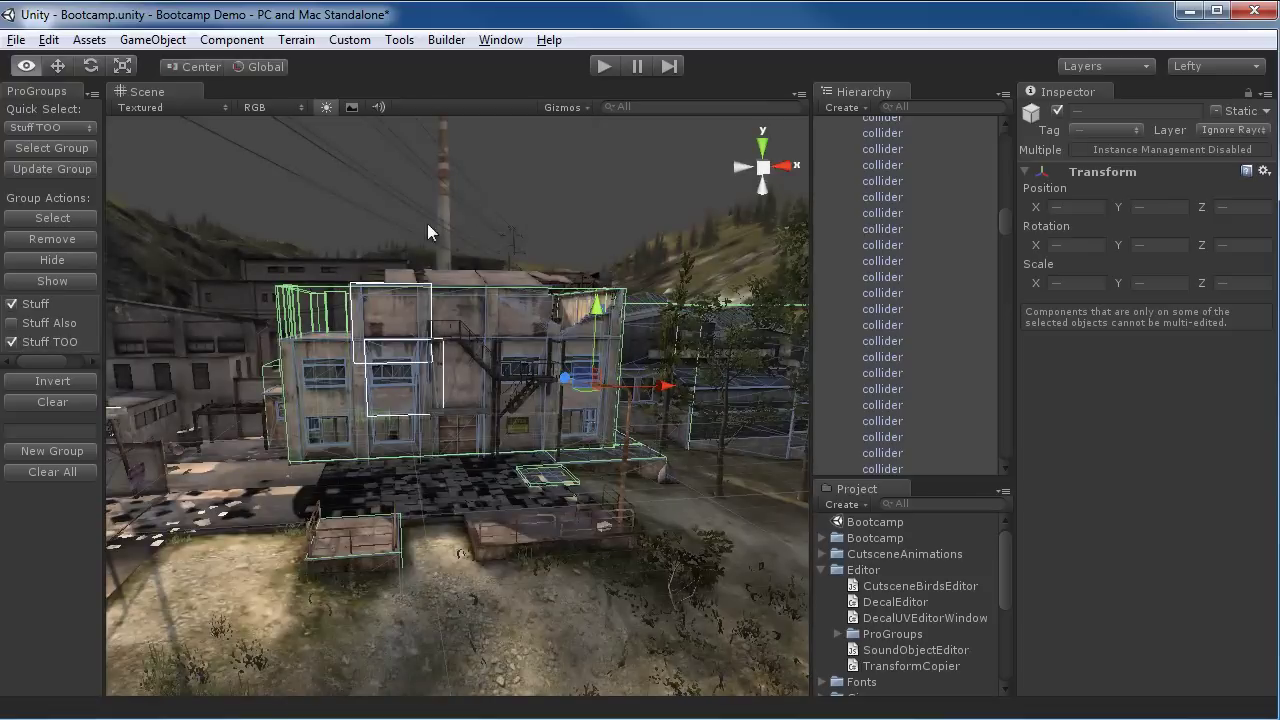
left_click(547, 174)
- Unmark "Stuff TOO" so that only the "Stuff" group is marked for group actions
left_click(12, 304)
left_click(12, 342)
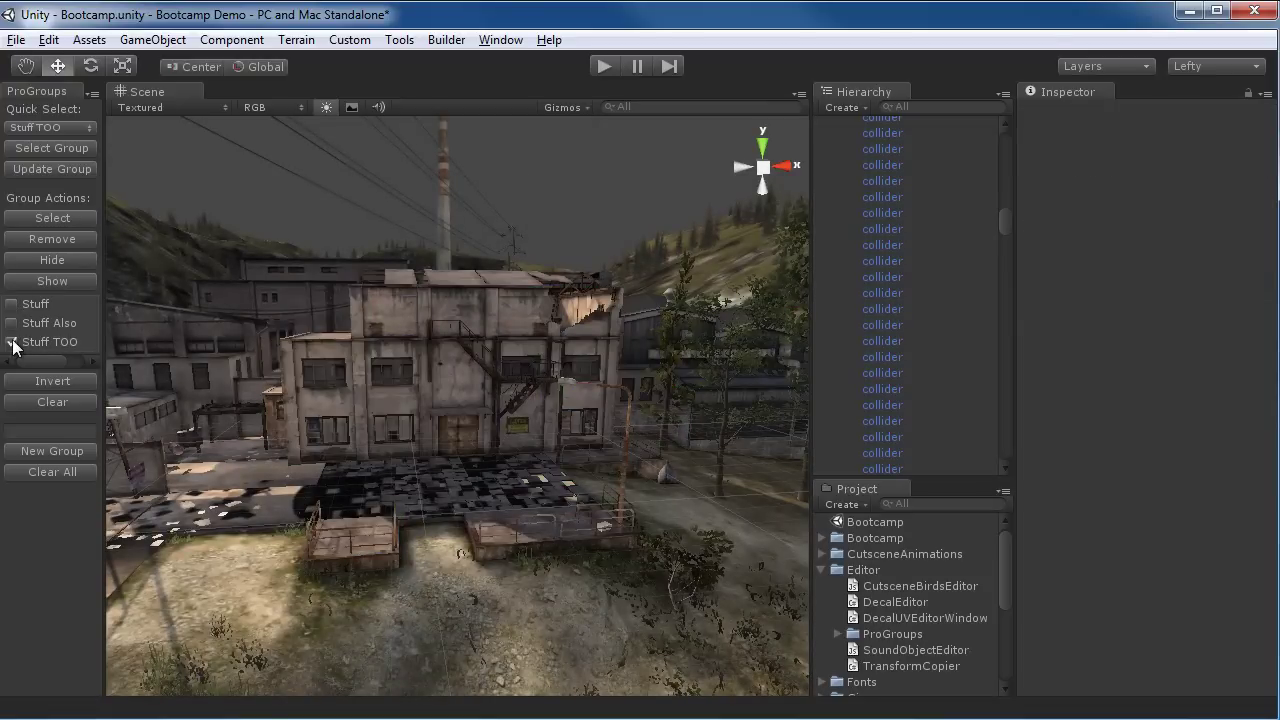
left_click(12, 342)
left_click(12, 304)
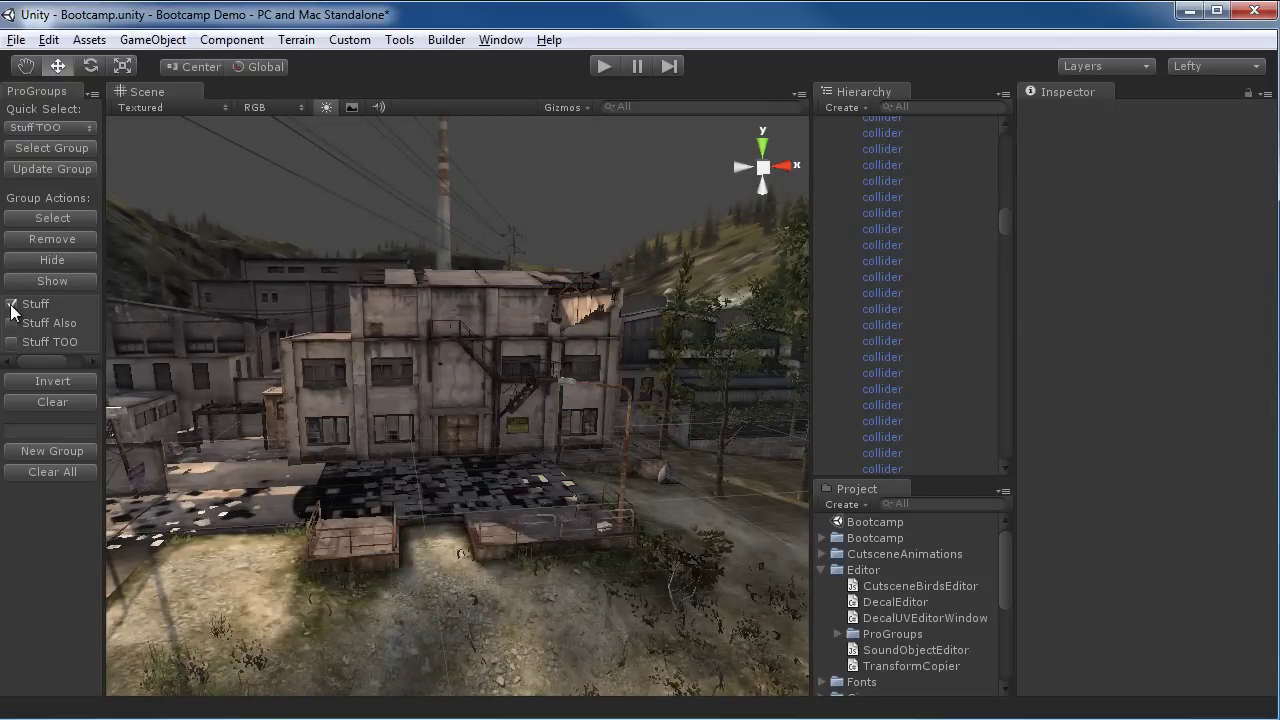
left_click(67, 238)
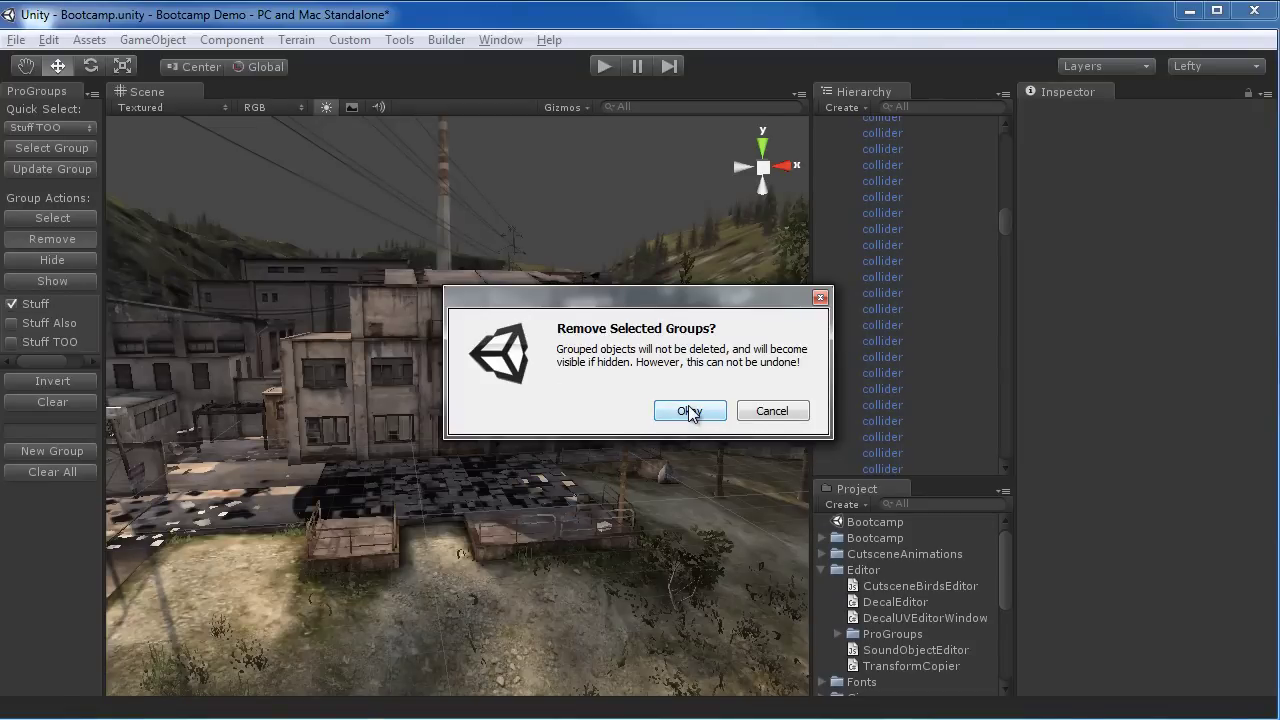
left_click_drag(631, 298, 770, 244)
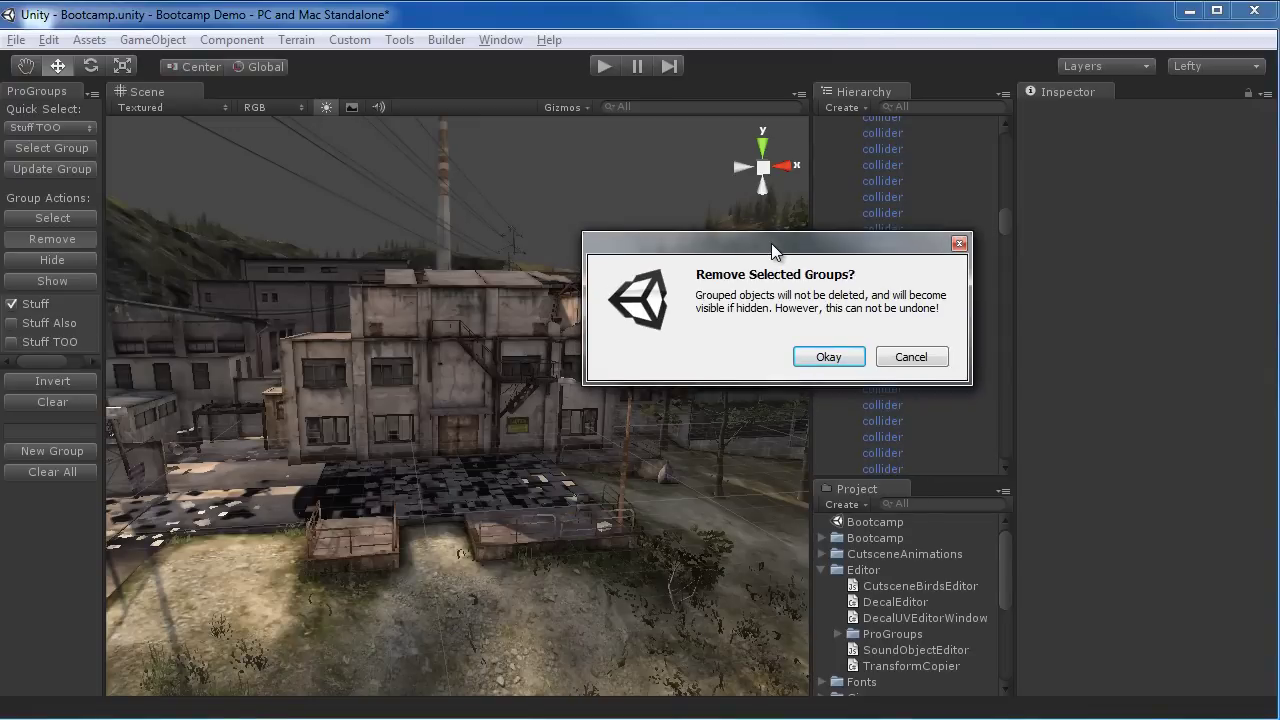
left_click(911, 357)
- Mark the "Stuff Also" group in addition to "Stuff" for group actions
left_click_drag(681, 370, 730, 378, "alt")
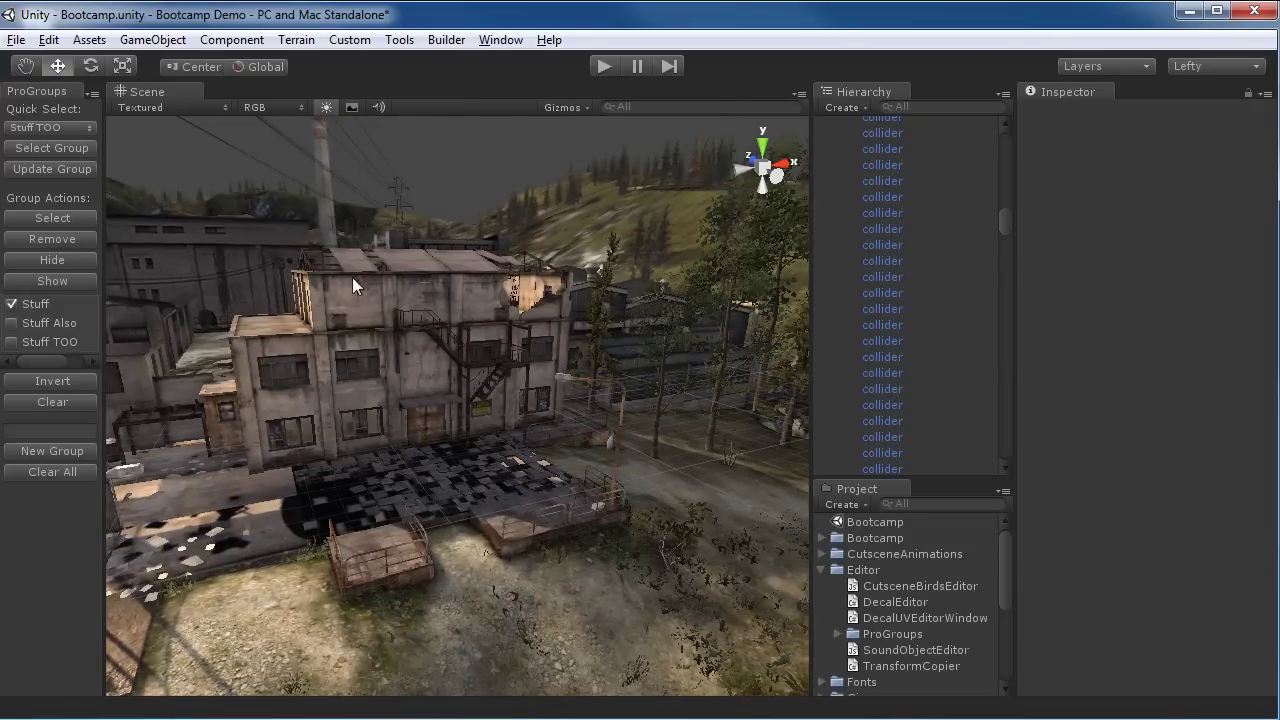
left_click_drag(353, 279, 454, 302, "alt")
left_click(12, 322)
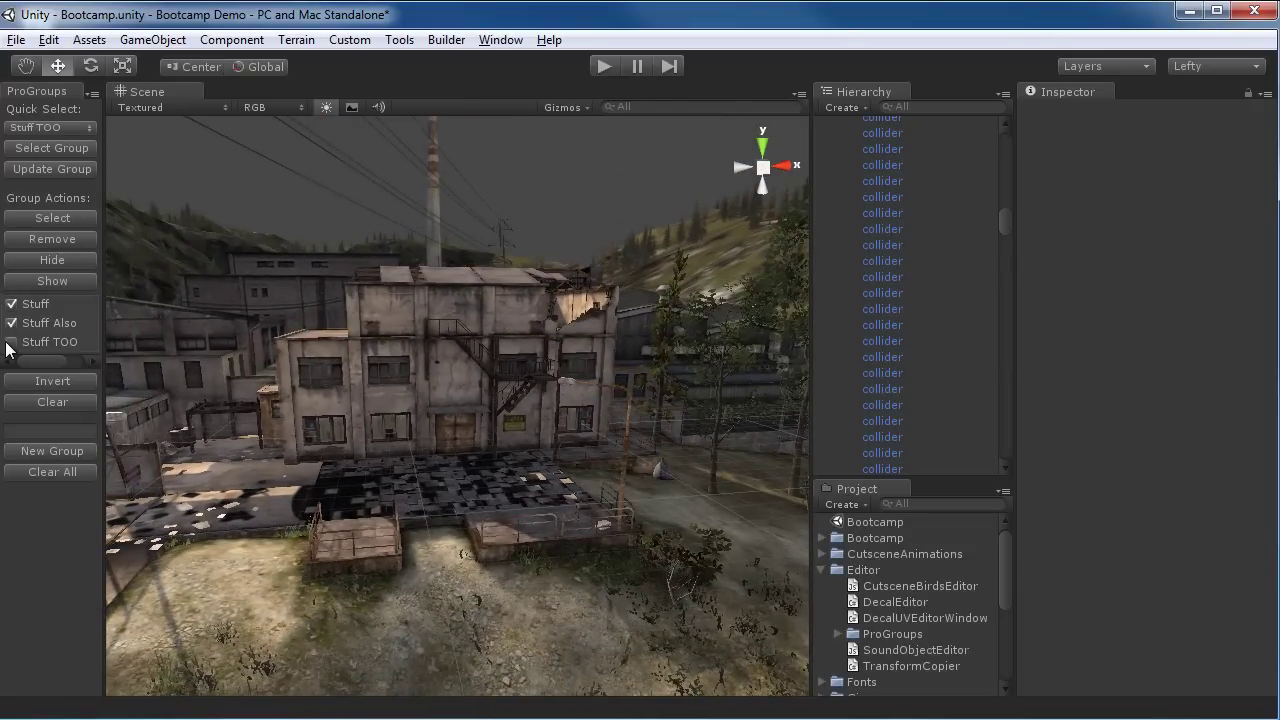
mouse_move(400, 362)
left_mouse_down("alt")
mouse_move(367, 389)
mouse_move(384, 372)
left_mouse_up("alt")
left_click_drag(480, 305, 440, 315, "alt")
- Hide the objects of the groups "Stuff" and "Stuff Also", and show them again
left_click(68, 259)
left_click_drag(514, 328, 590, 380, "alt")
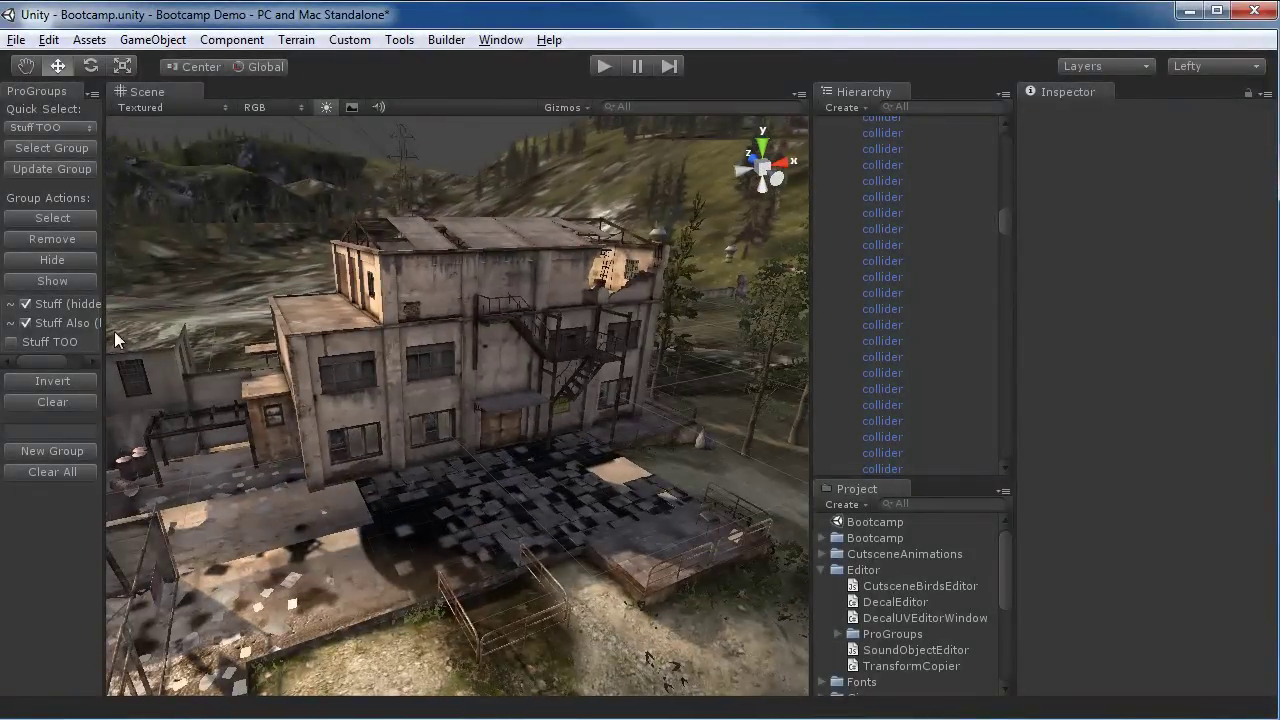
left_click(51, 281)
left_click_drag(470, 390, 537, 414, "alt")
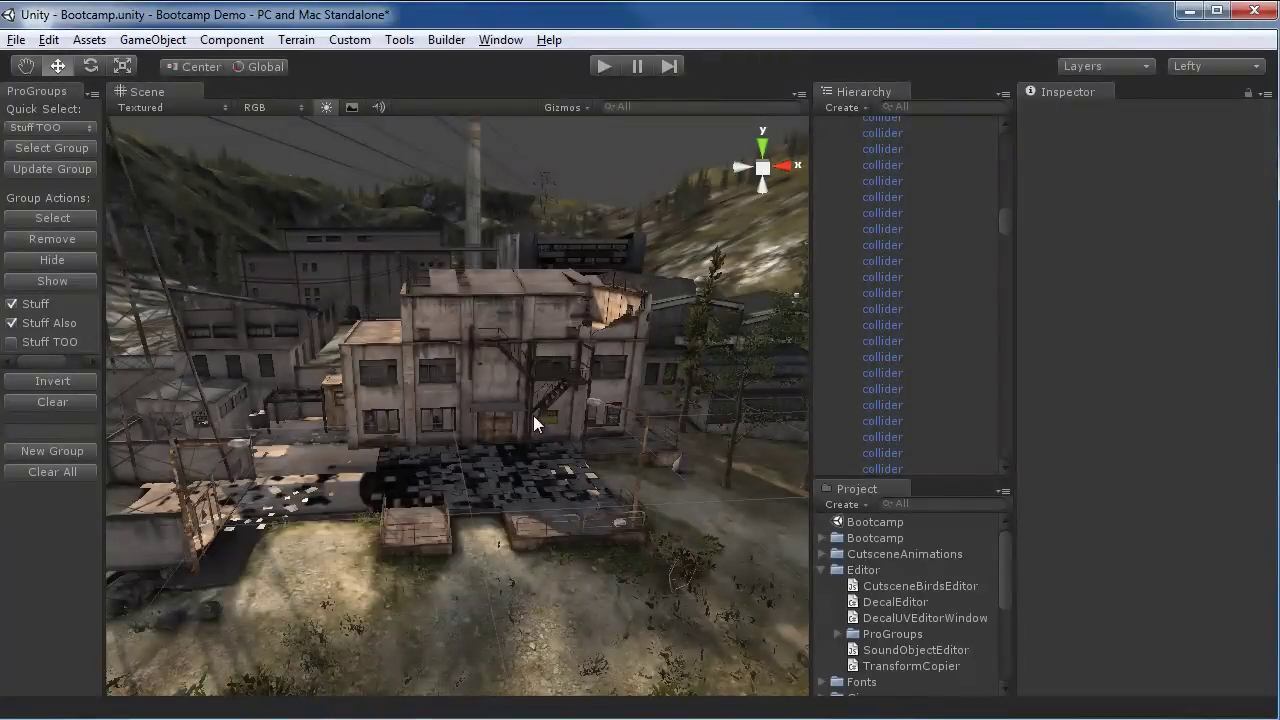
- Collapse the expanded parent objects in the scene hierarchy, from Decals through Lamps
left_click_drag(1005, 232, 1008, 139)
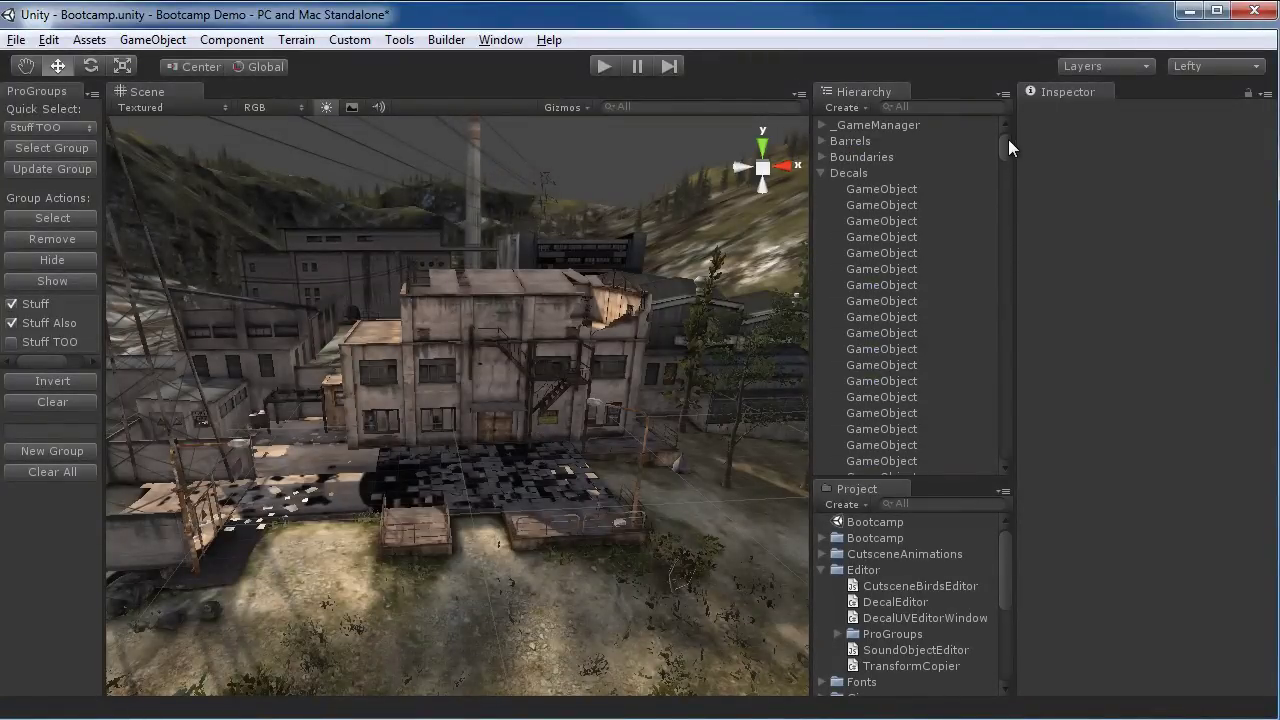
left_click(823, 172)
left_click(822, 220)
left_click(822, 236)
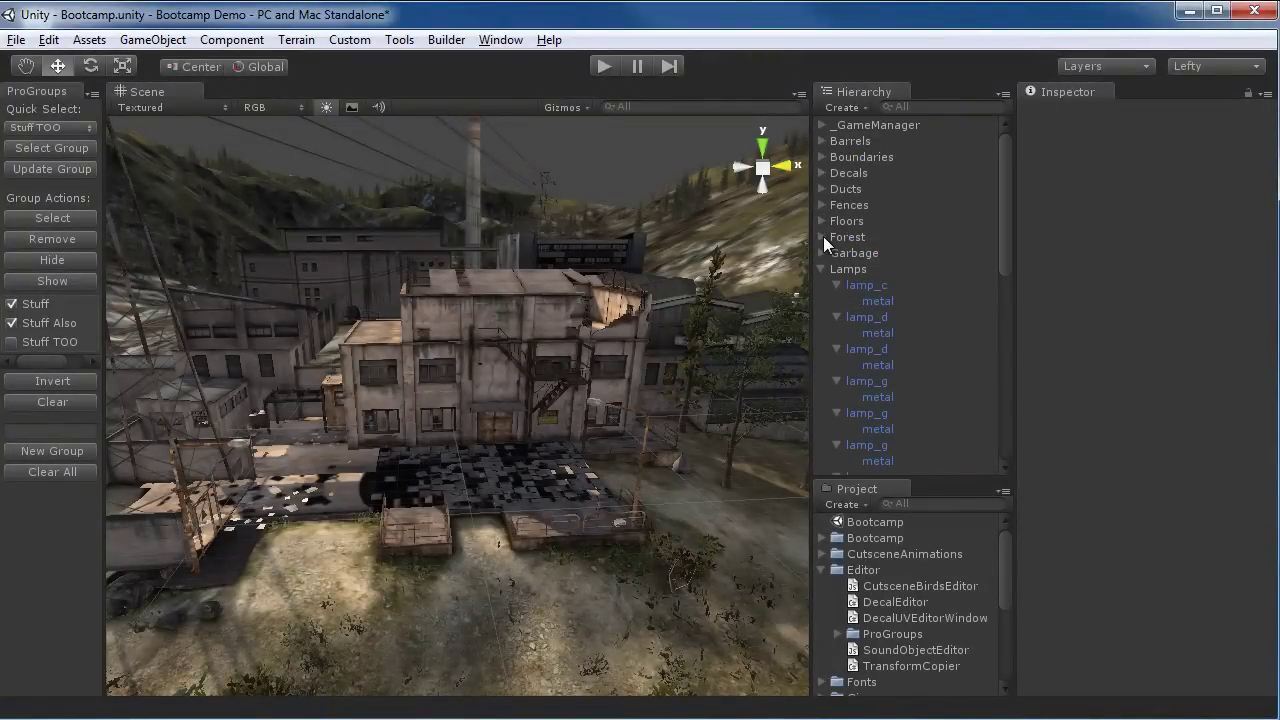
left_click(821, 268)
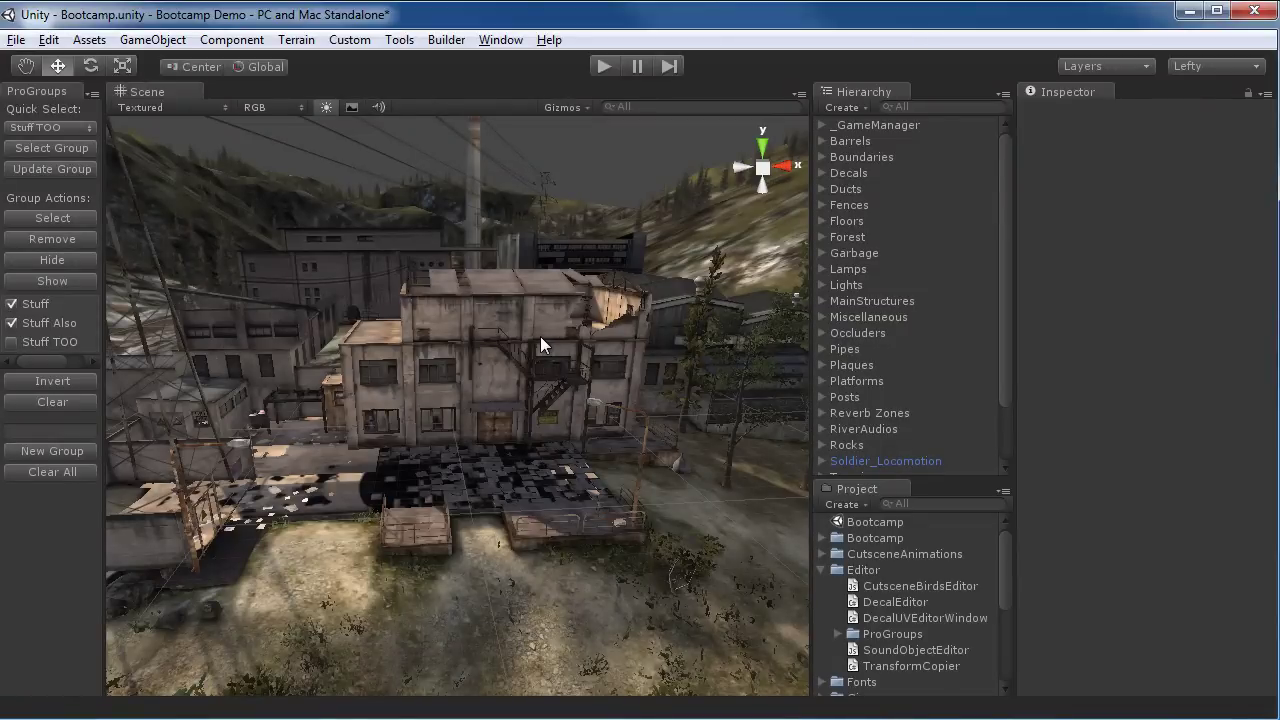
key("w")
right_click_drag(540, 338, 451, 416)
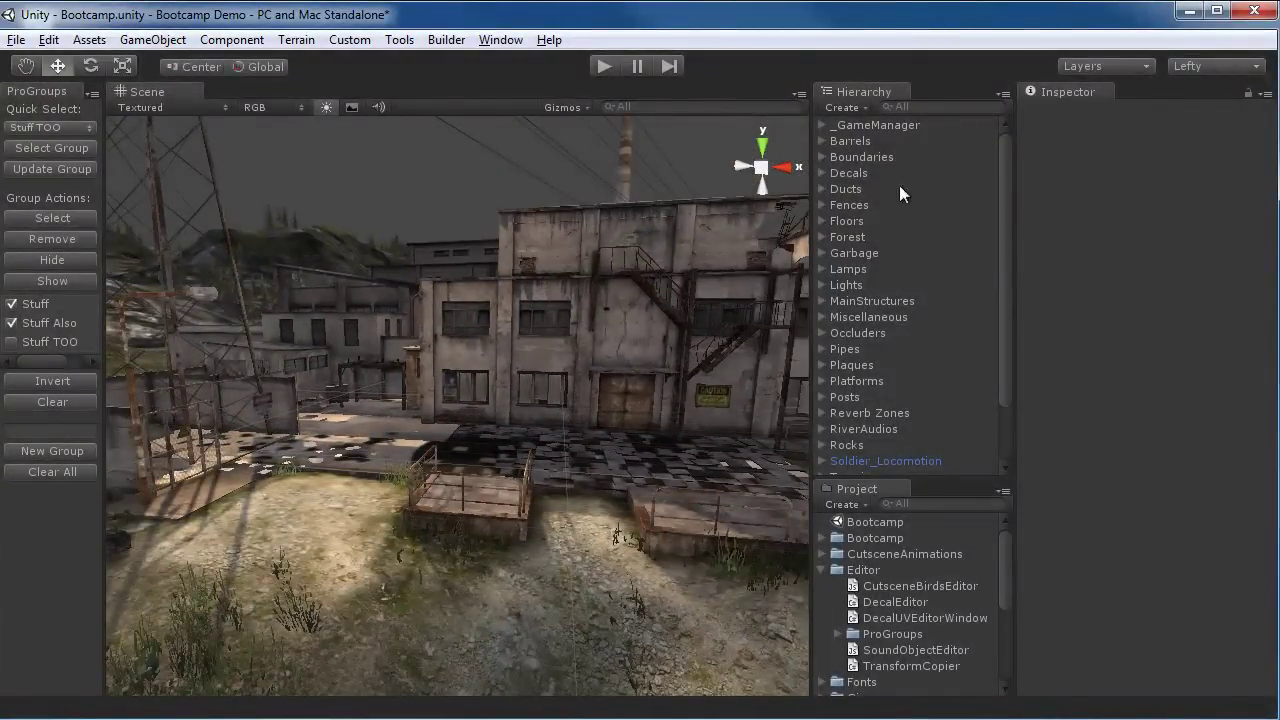
left_click(850, 141)
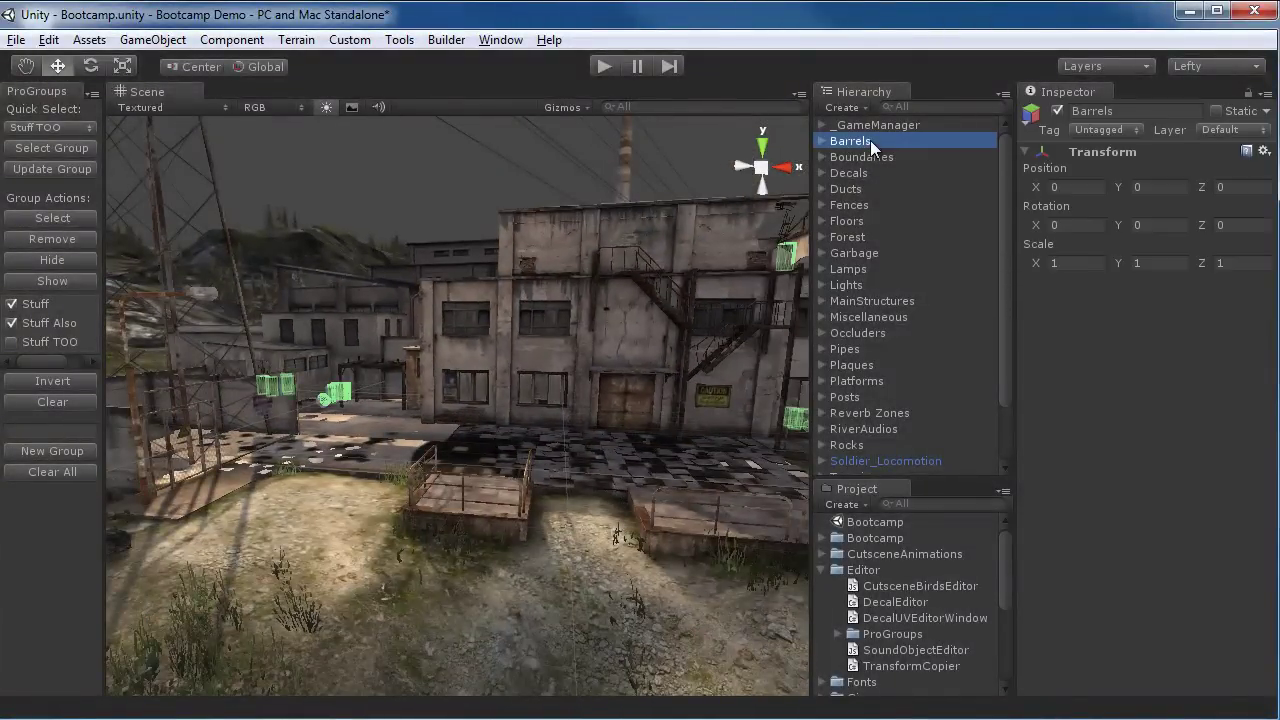
right_click_drag(356, 283, 420, 318)
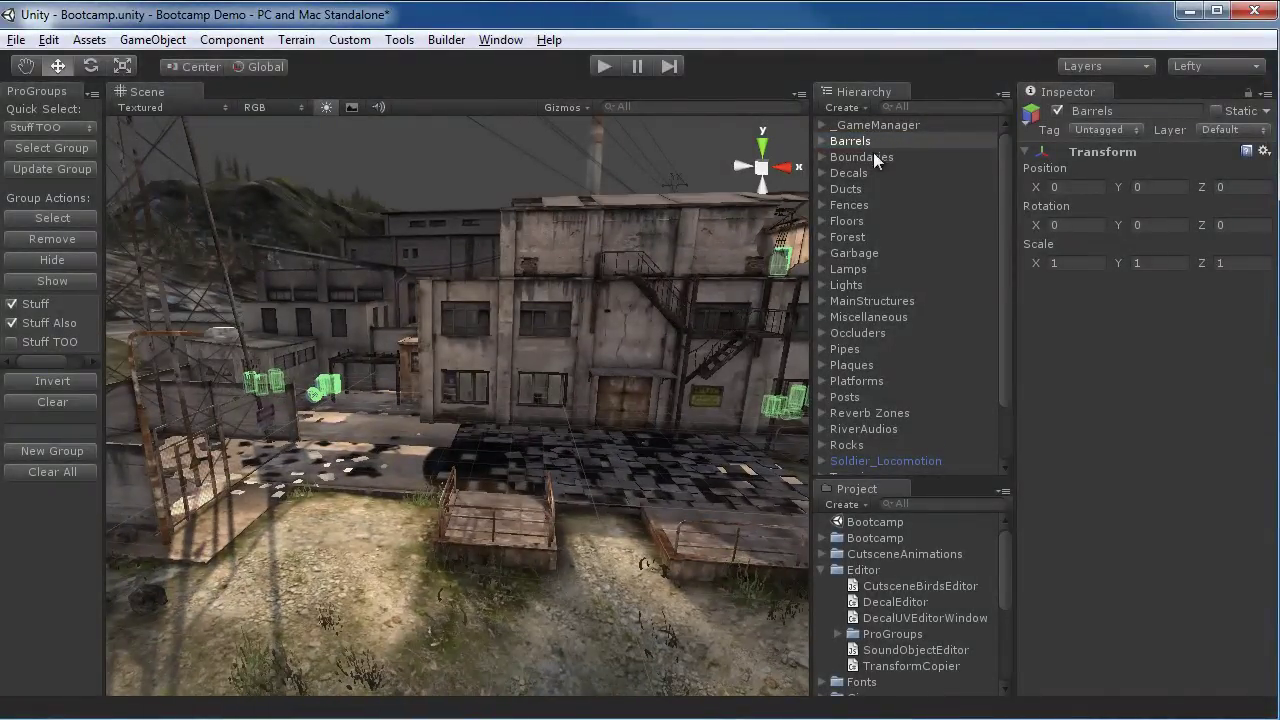
left_click_drag(687, 177, 416, 177, "alt")
left_click(361, 238)
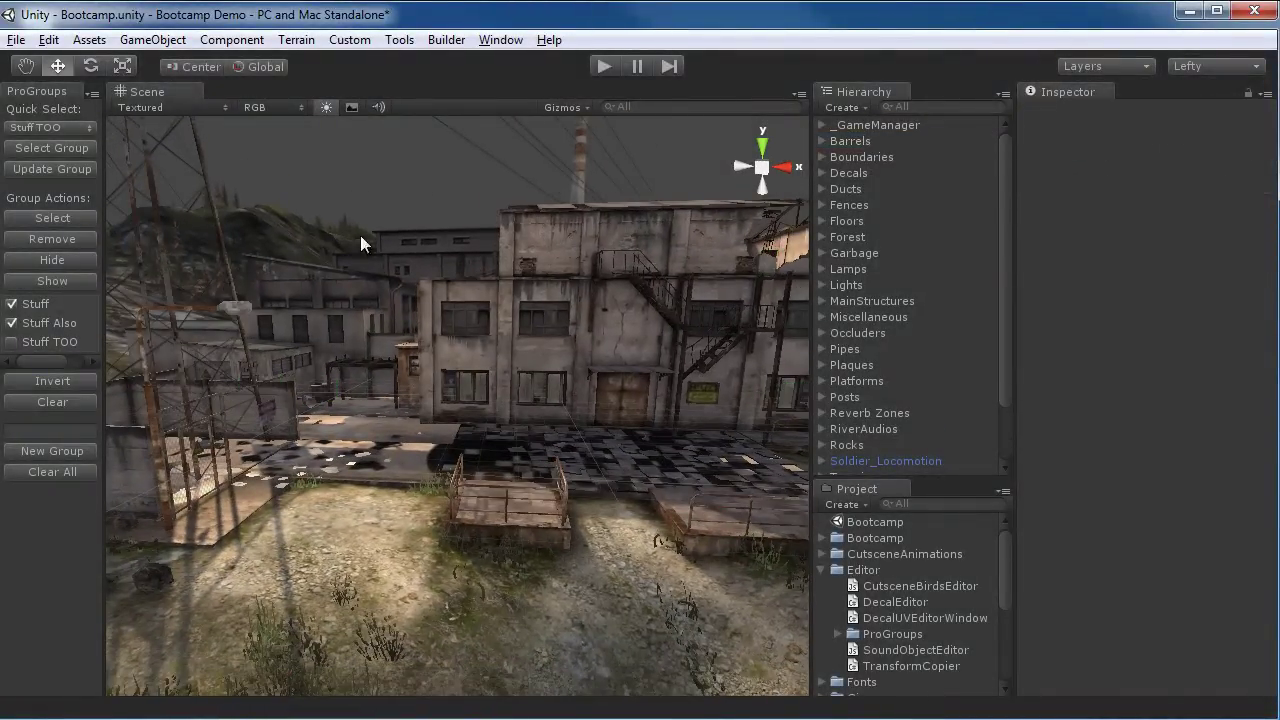
left_click_drag(615, 302, 908, 193, "alt")
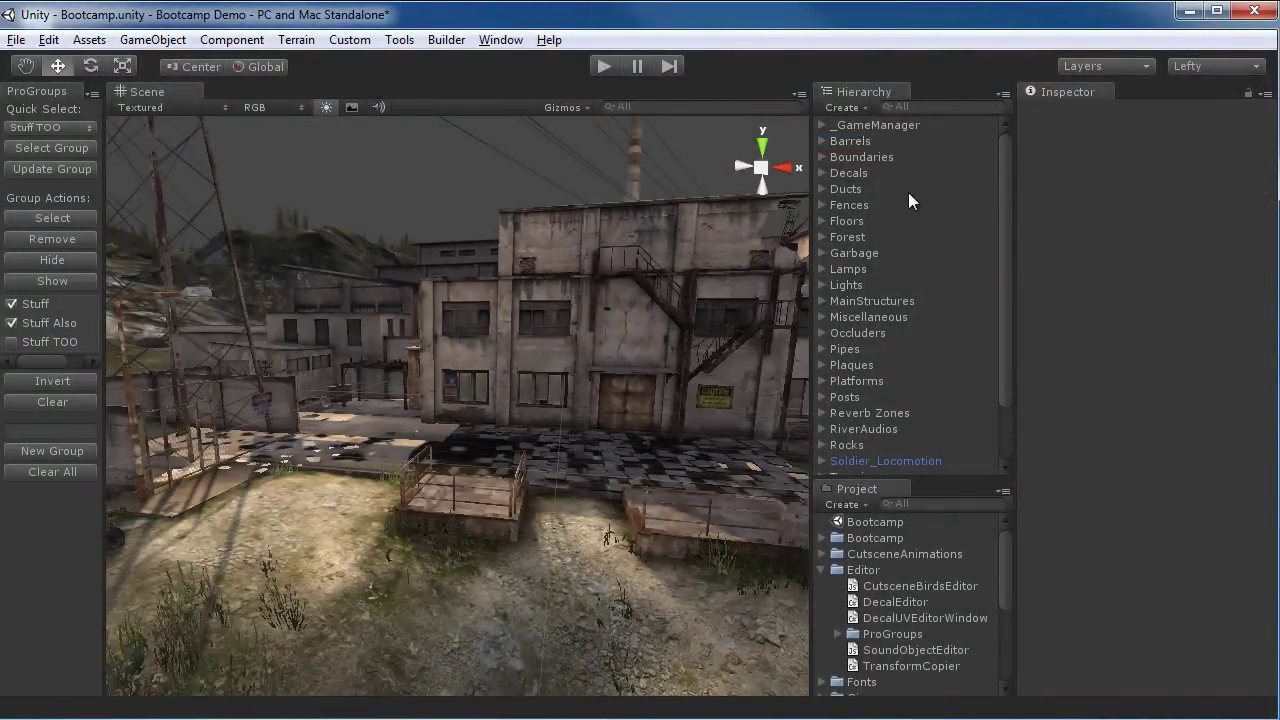
- Select the parent objects Barrels, Decals, Ducts, Fences, Garbage, Lamps, Pipes, Plaques and Posts together
left_click(878, 143)
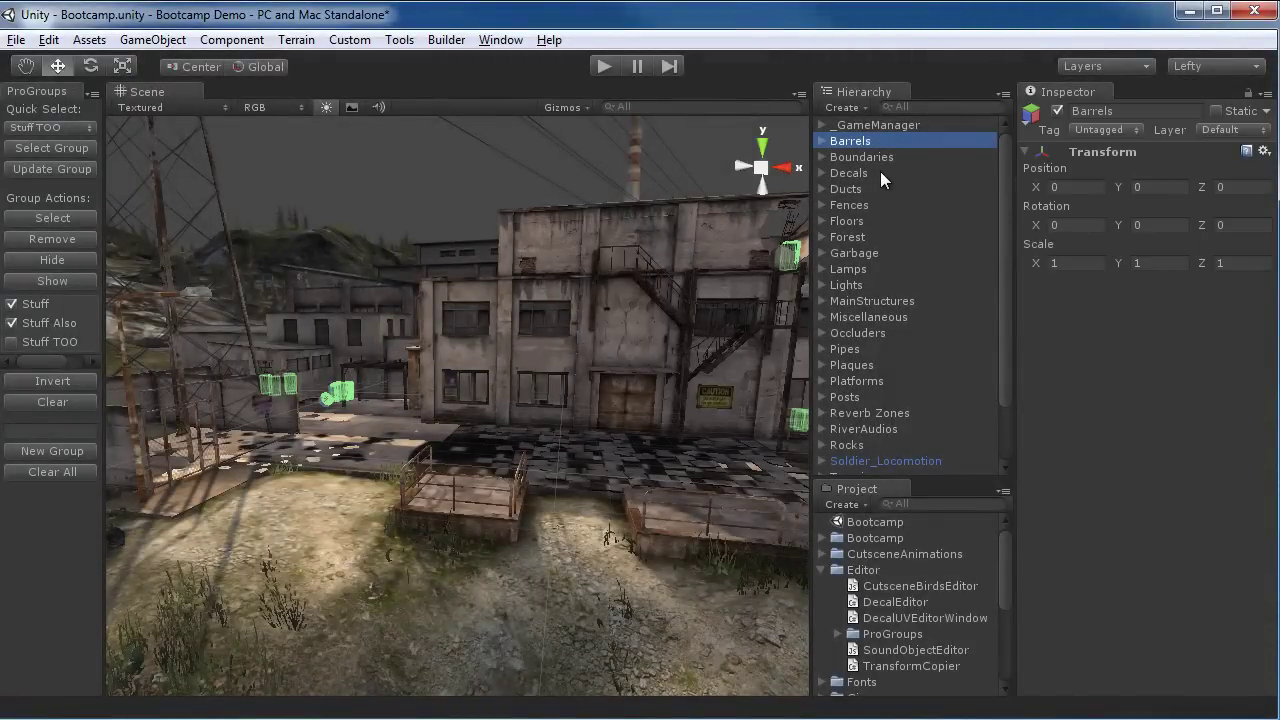
left_click(880, 173, "ctrl")
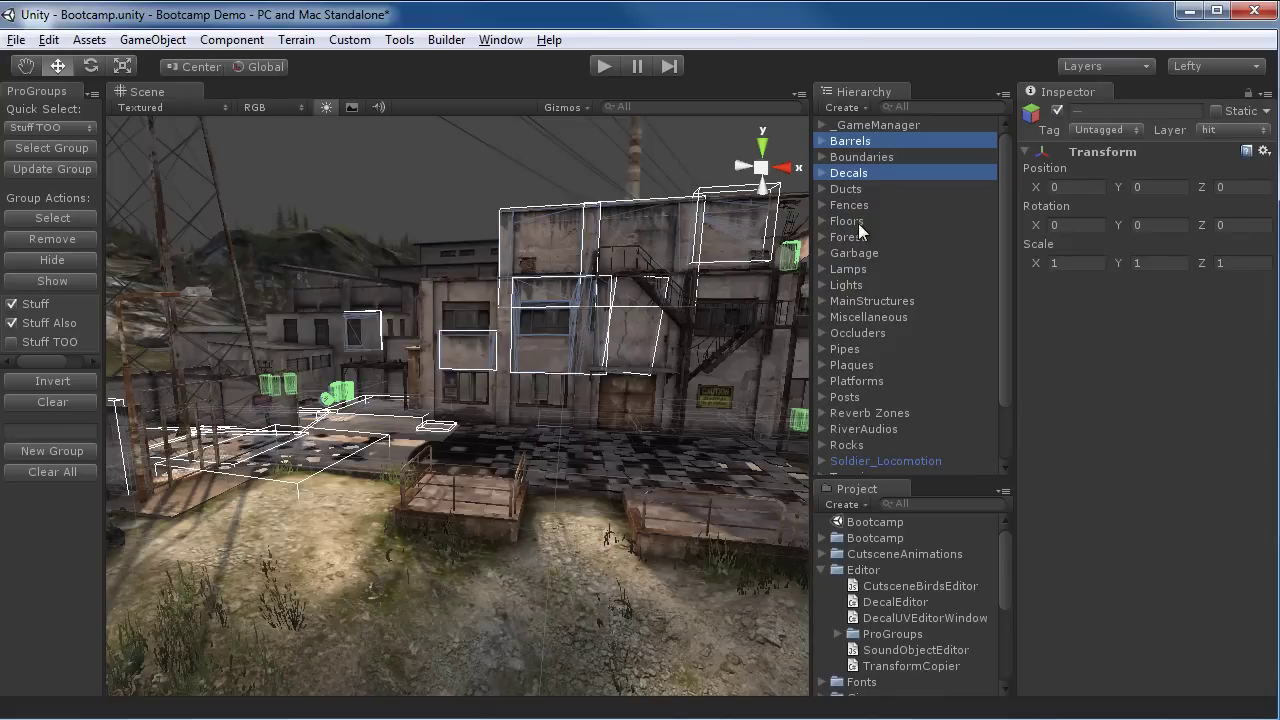
left_click(867, 188, "ctrl")
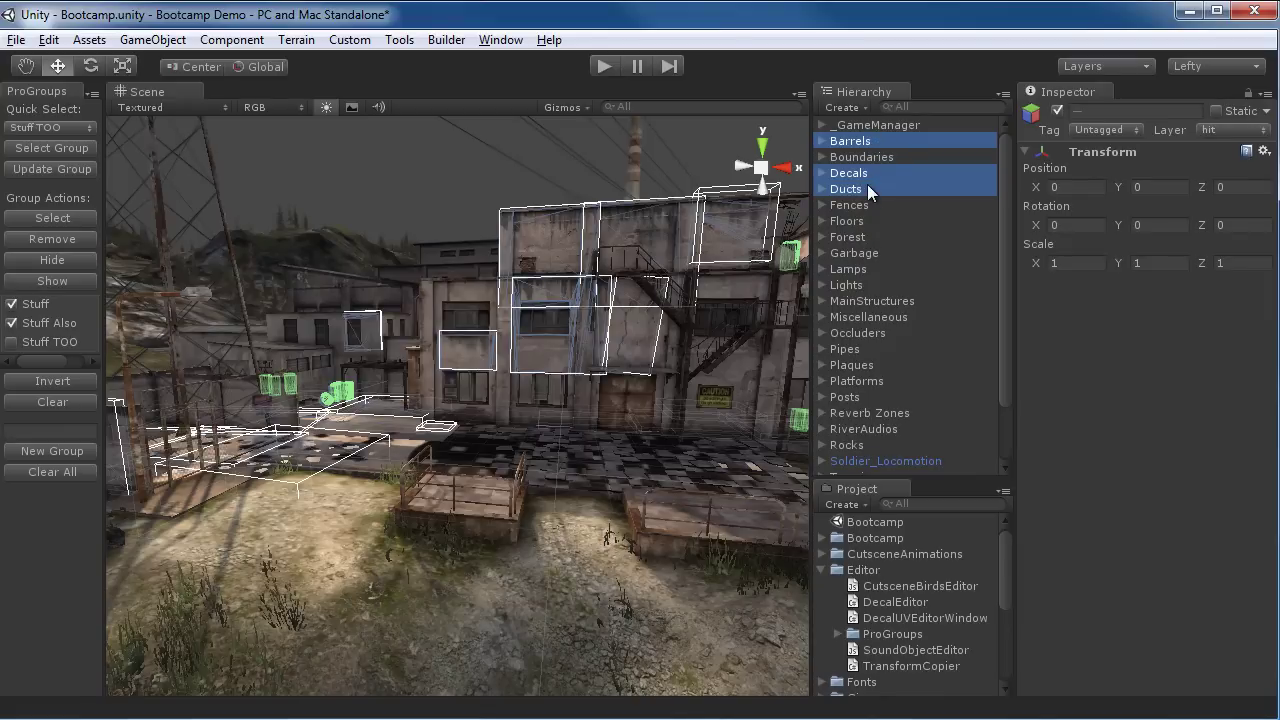
left_click(866, 207, "ctrl")
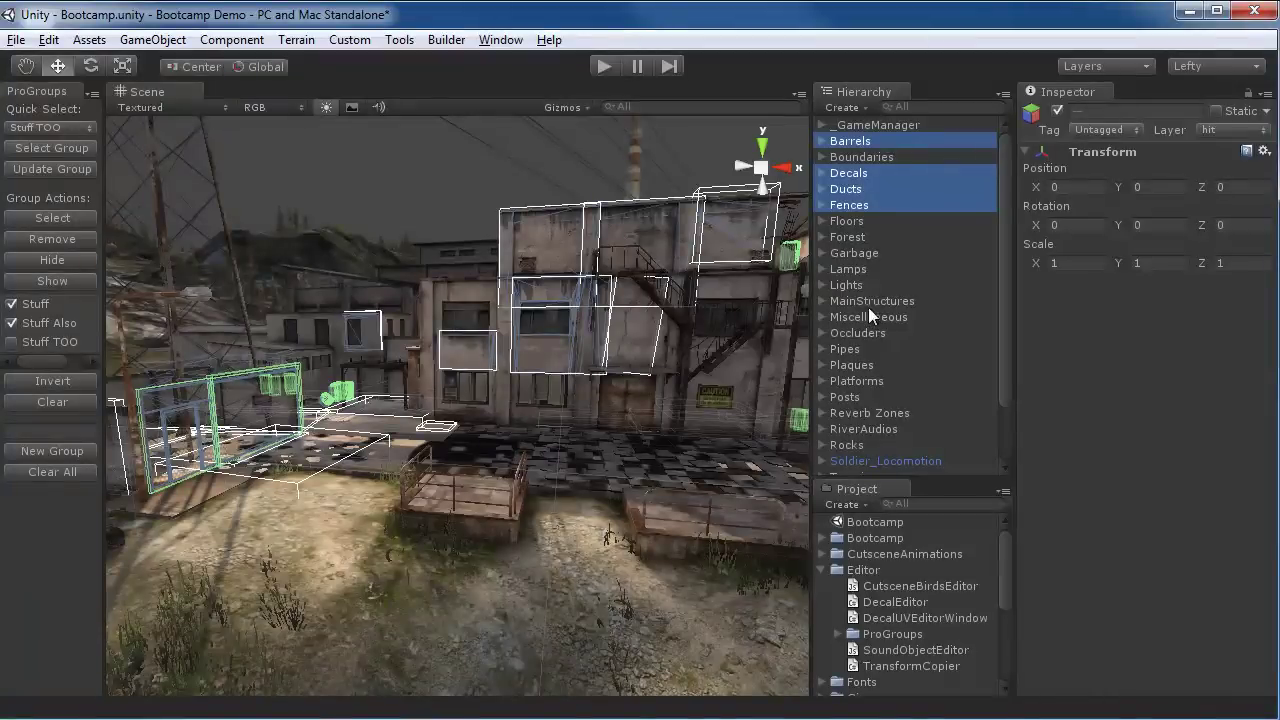
left_click(863, 269, "ctrl")
left_click(863, 255, "ctrl")
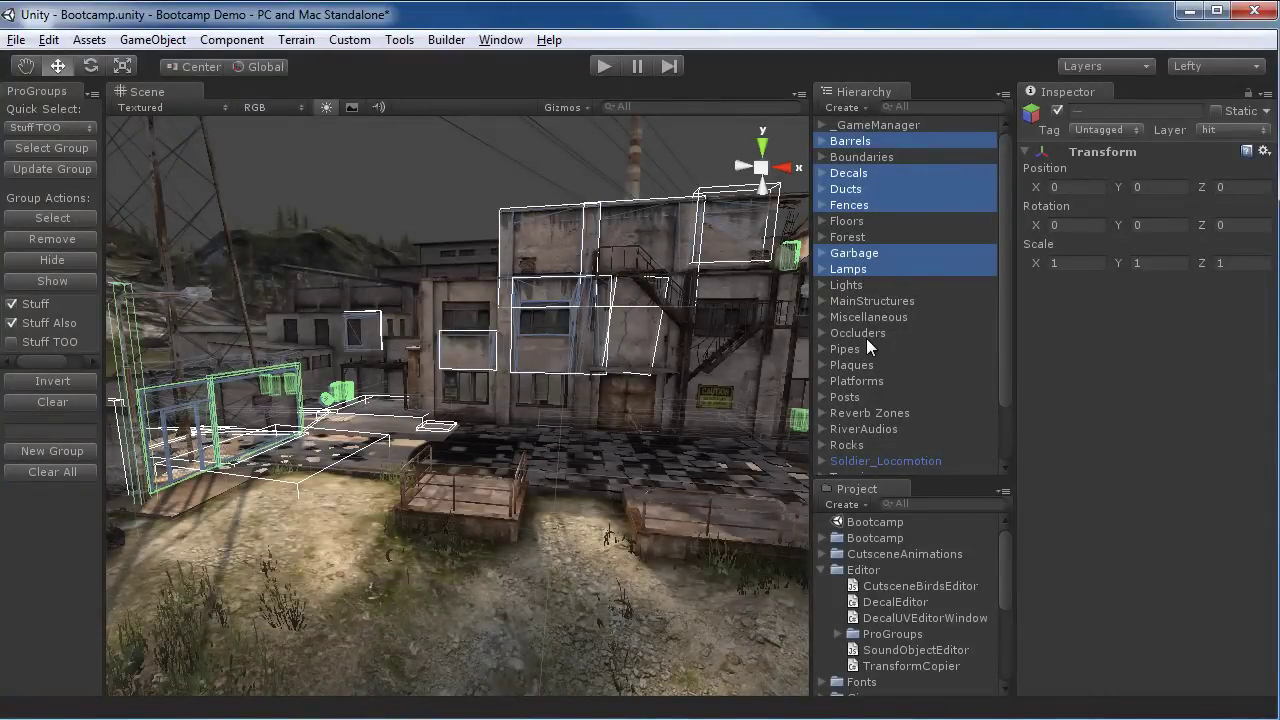
left_click(863, 349, "ctrl")
left_click(858, 396, "ctrl")
left_click(864, 366, "ctrl")
left_click_drag(628, 368, 463, 380, "alt")
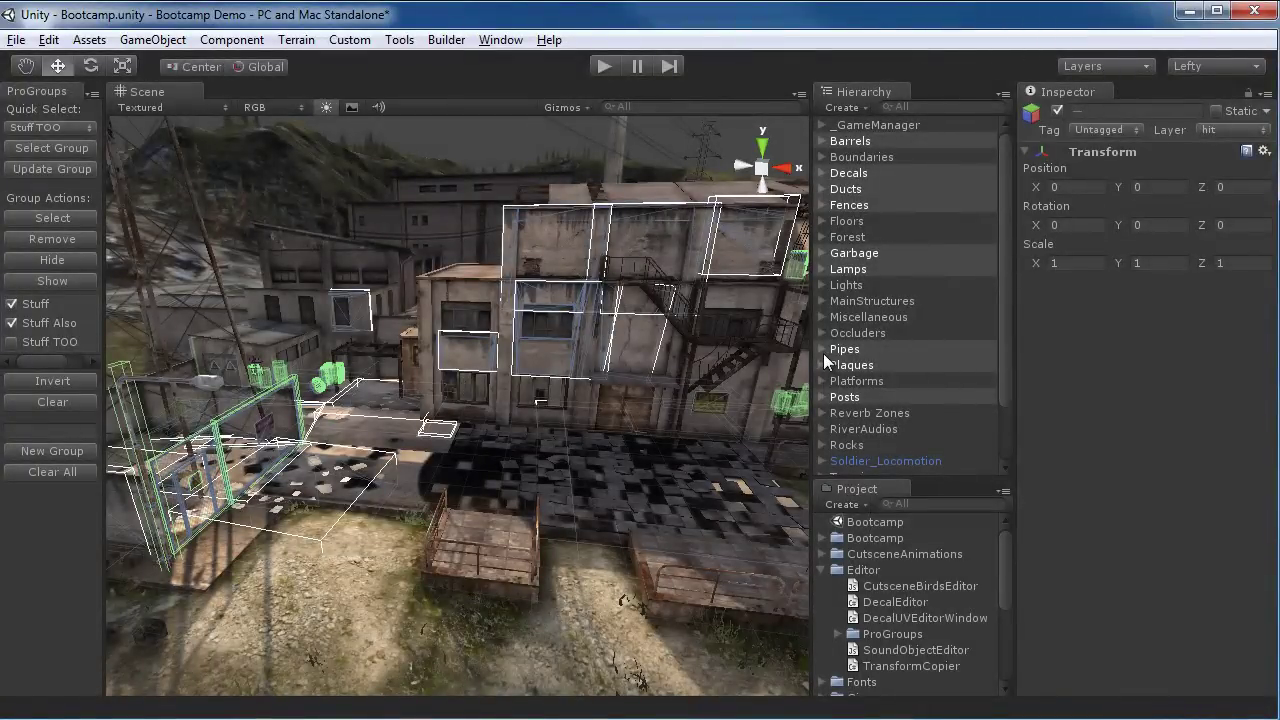
left_click_drag(584, 391, 673, 488, "alt")
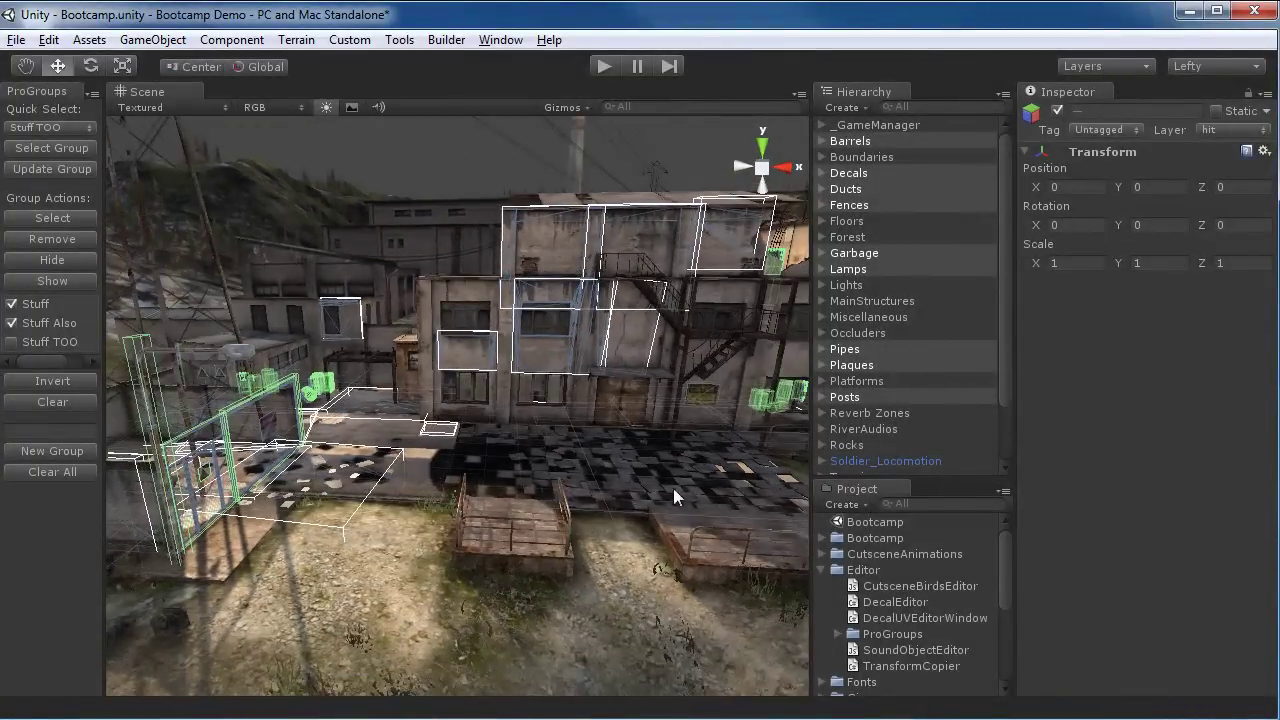
left_click_drag(718, 403, 494, 404, "alt")
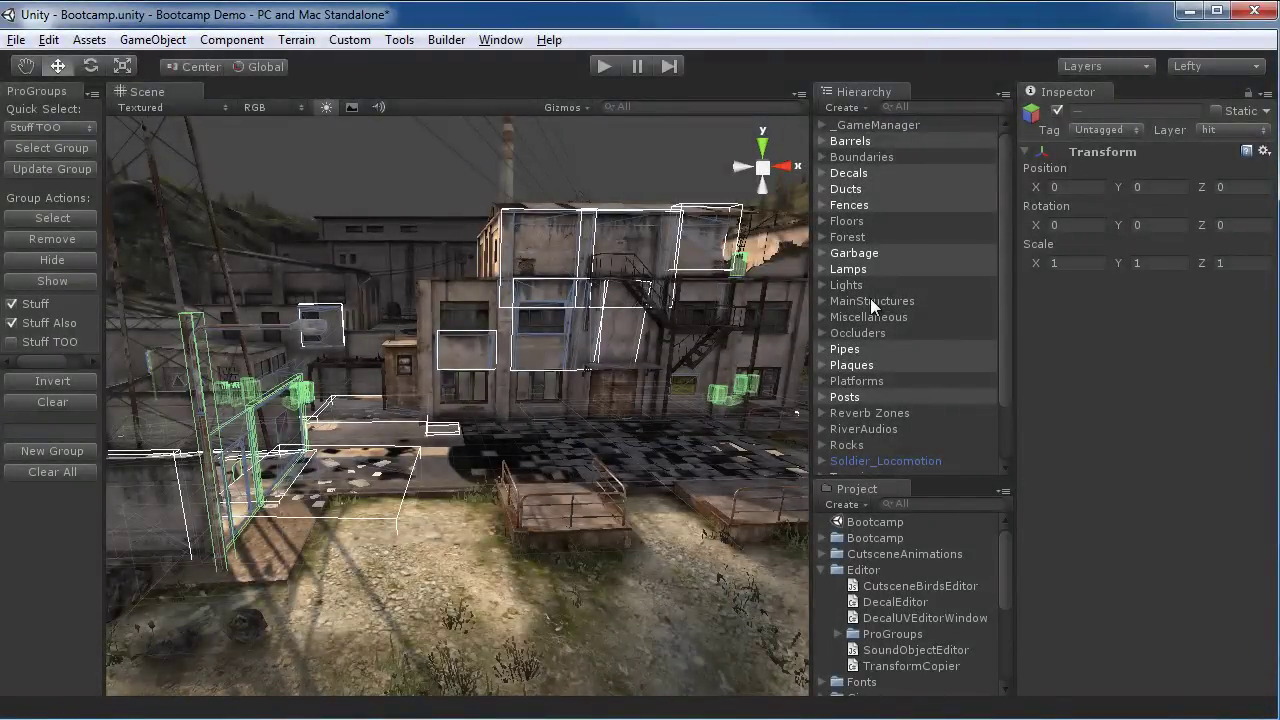
- Create a new group named "DetailMeshes" from the selected parent objects
left_click(820, 349, "alt")
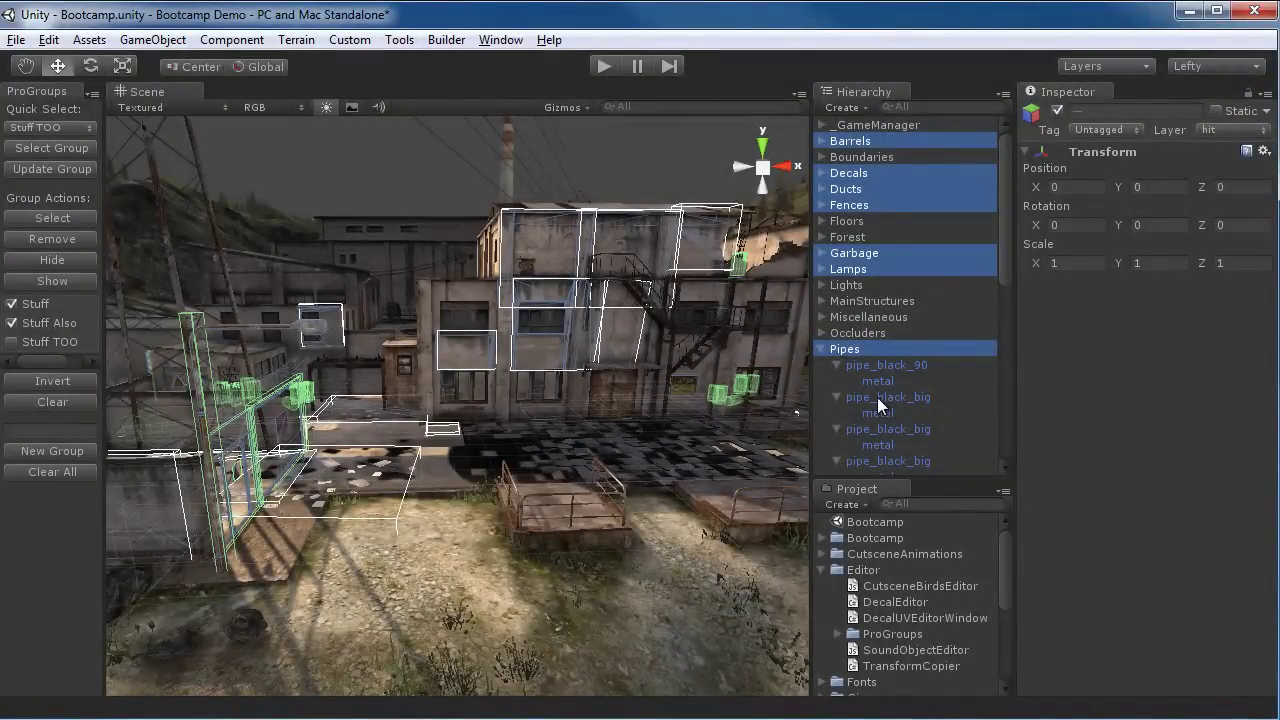
left_click(822, 349)
left_click_drag(679, 364, 500, 420, "alt")
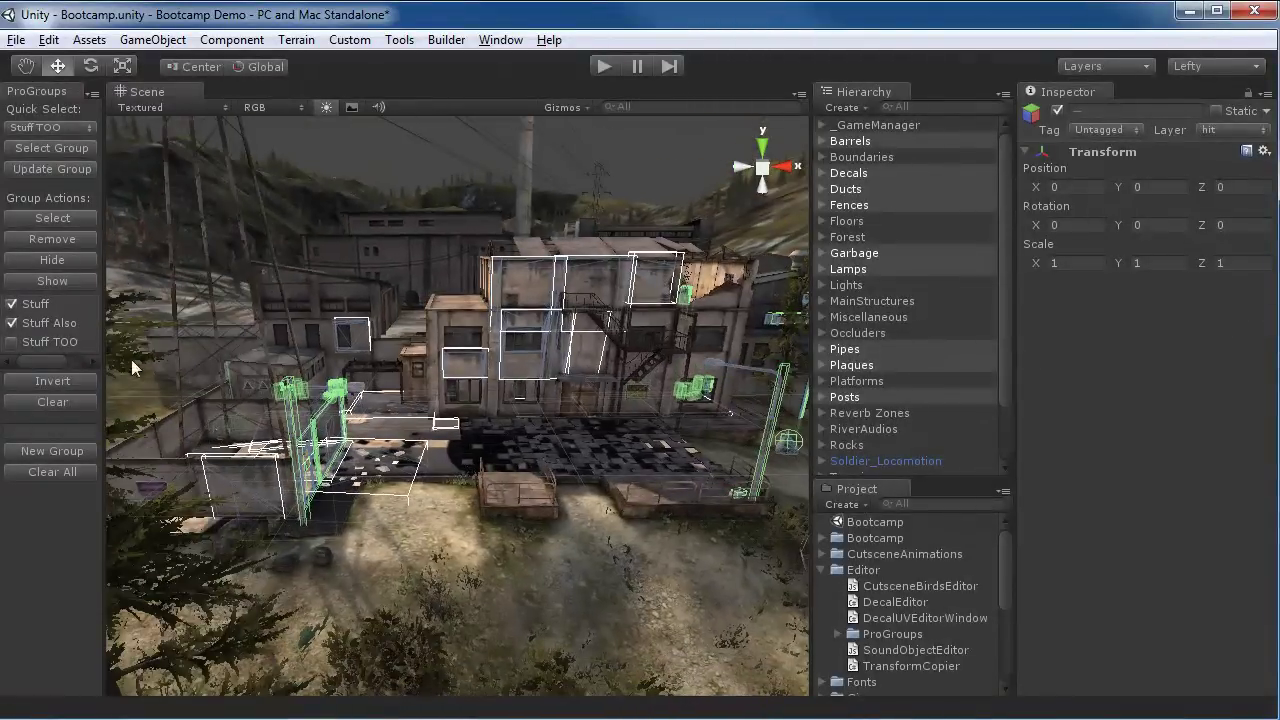
left_click(41, 452)
left_click_drag(530, 470, 420, 490, "alt")
- Mark the "DetailMeshes" group and select all of its objects through the group actions
left_click(11, 361)
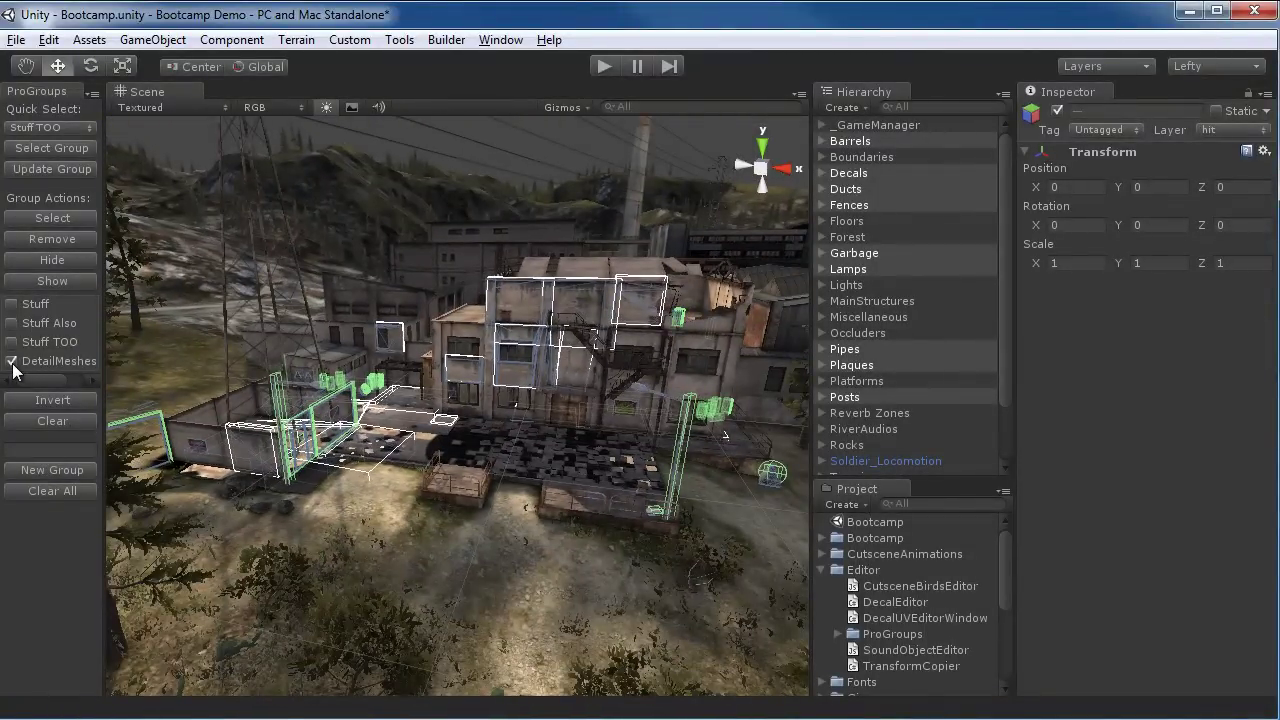
left_click(70, 213)
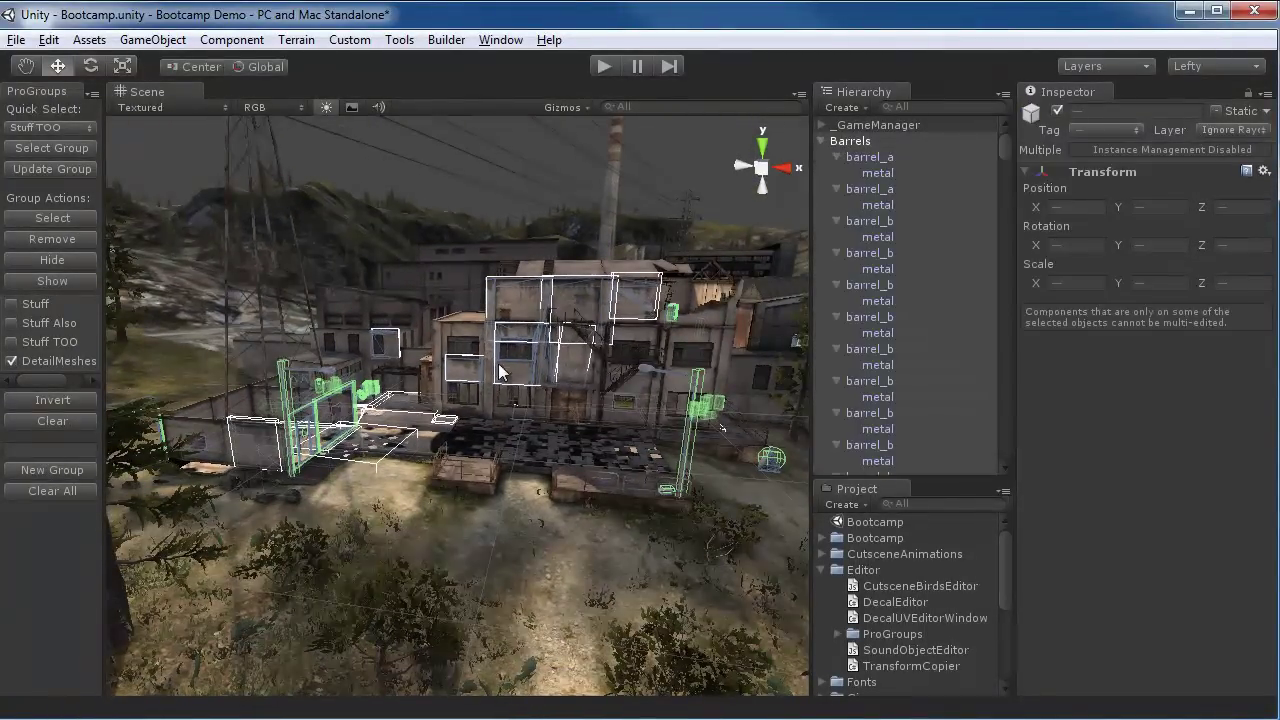
left_click_drag(498, 363, 480, 215, "alt")
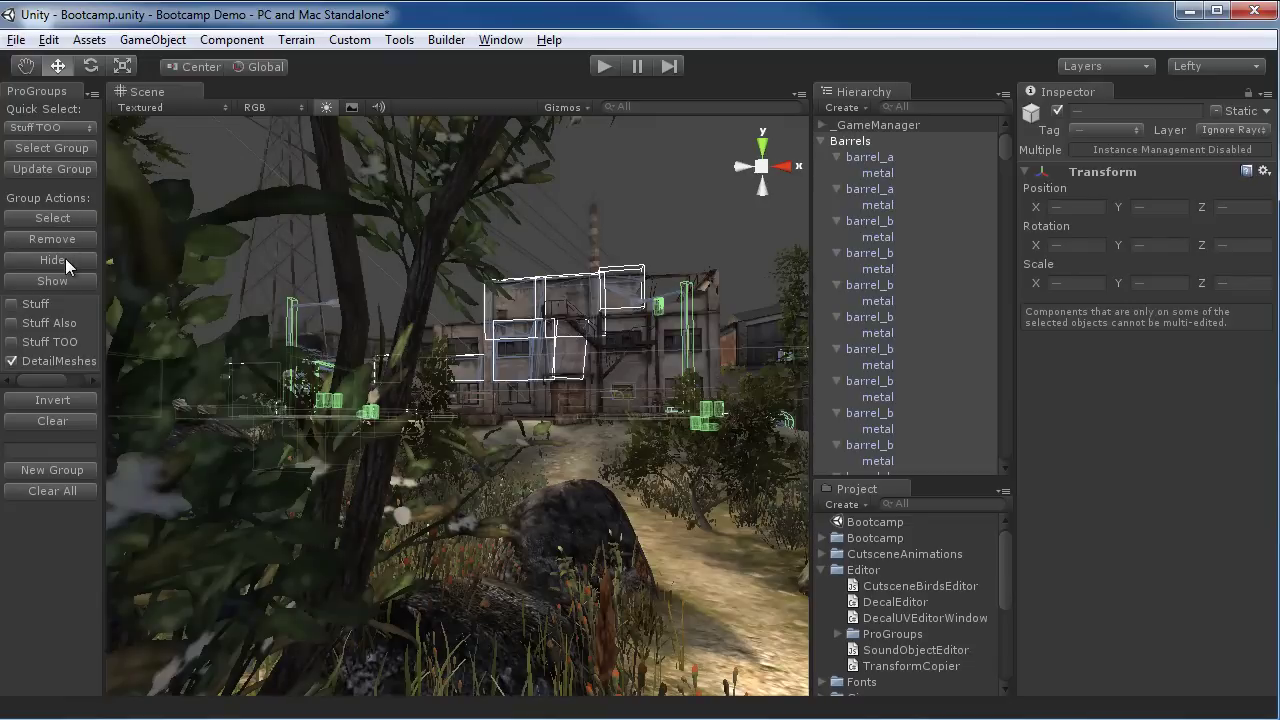
- Hide all objects of the "DetailMeshes" group, and show them again
left_click(65, 259)
left_click_drag(400, 340, 420, 460, "alt")
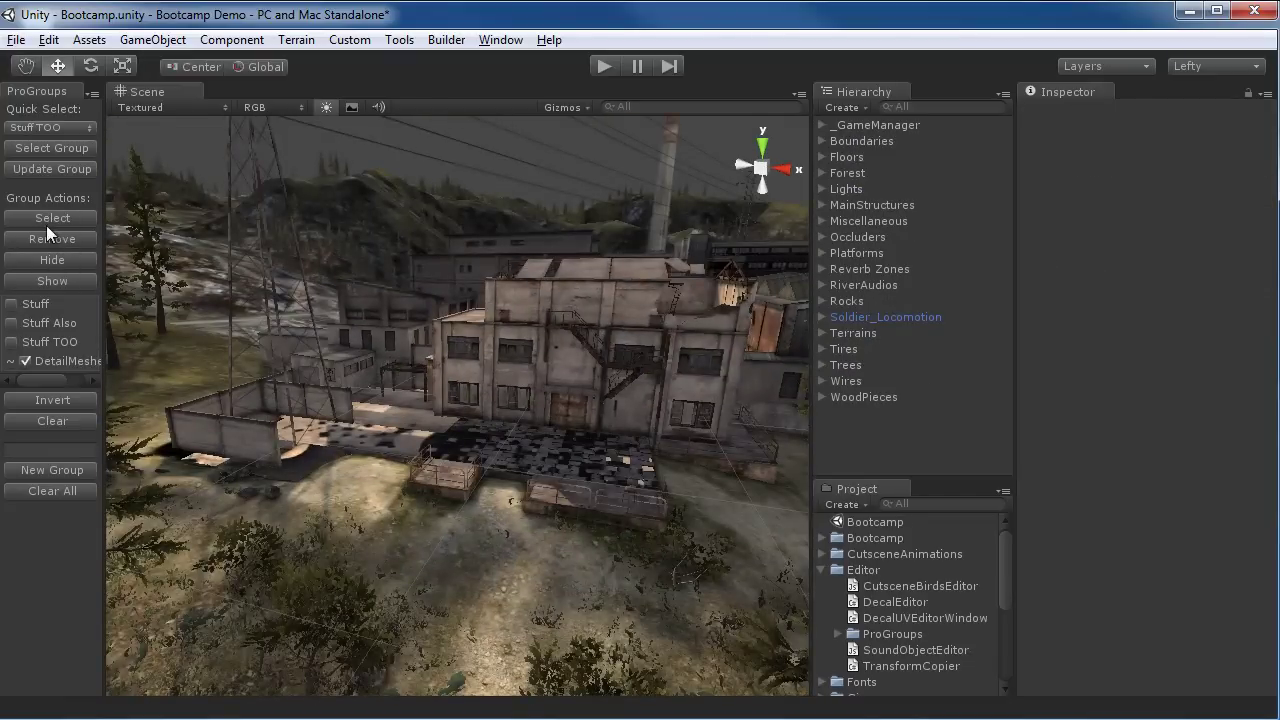
left_click(60, 281)
left_click_drag(300, 340, 227, 244, "alt")
left_click_drag(513, 407, 515, 380, "alt")
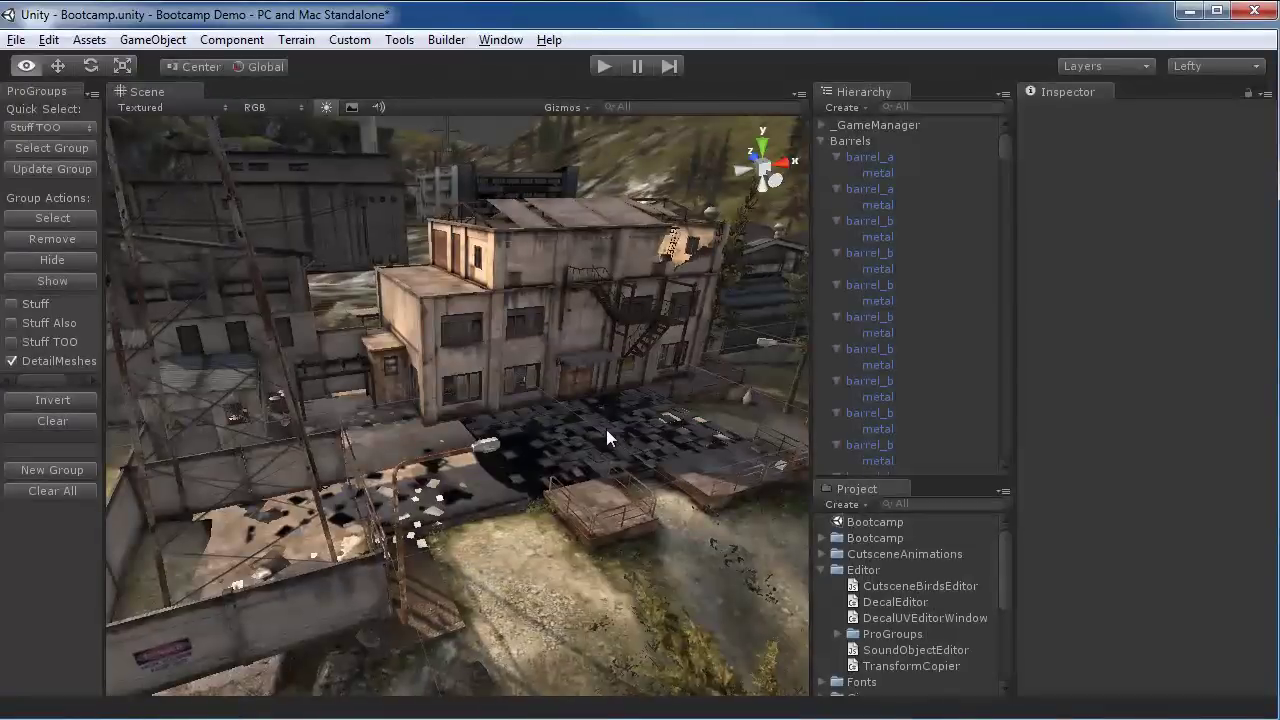
left_click_drag(606, 429, 438, 417, "alt")
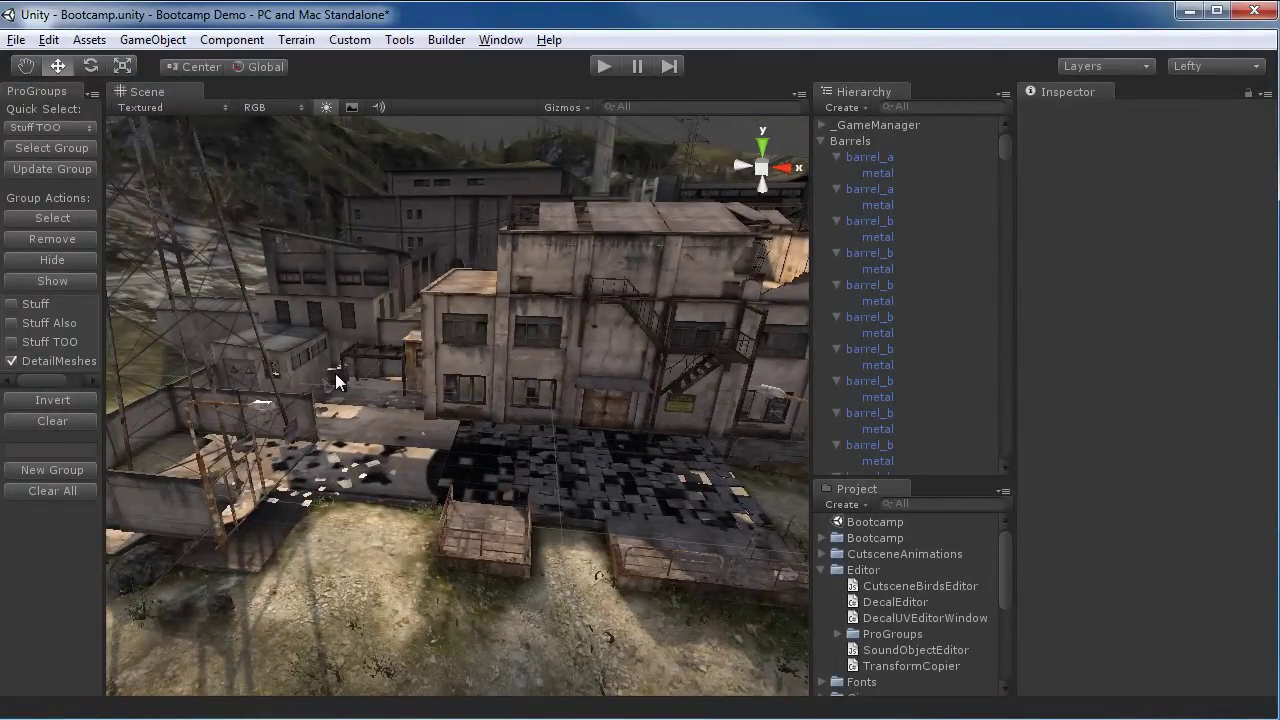
- Mark only "Stuff Also" and "Stuff TOO", and remove both groups without deleting their objects
left_click(11, 342)
left_click(11, 361)
left_click(12, 323)
left_click(58, 238)
left_click(700, 406)
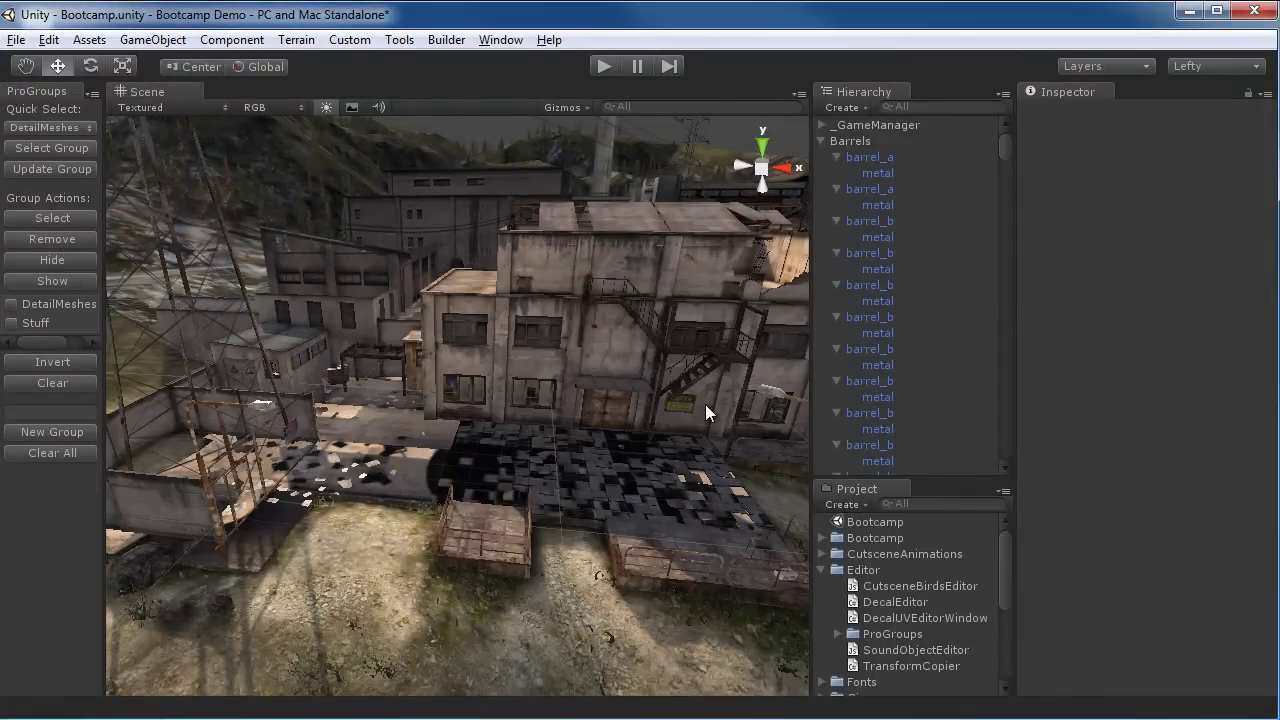
left_click_drag(492, 452, 659, 417, "alt")
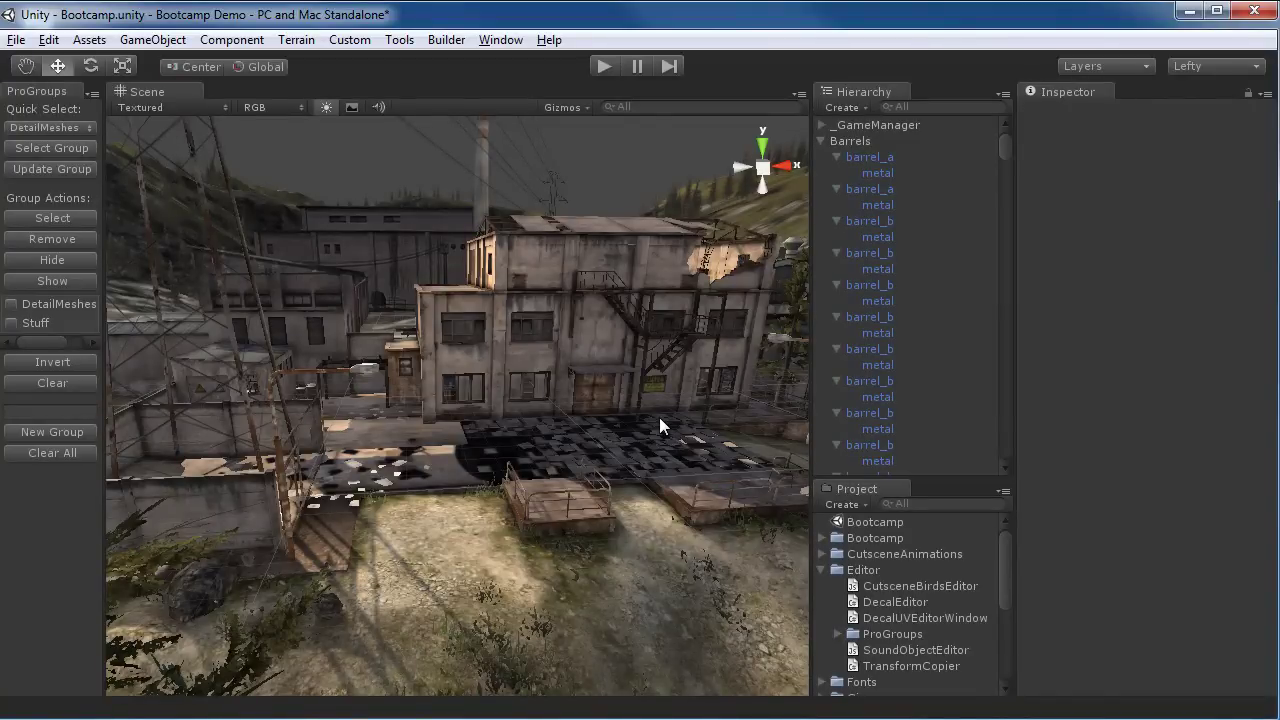
- Collapse the Barrels, Decals, Ducts, Fences, Garbage, Lamps, Pipes, Plaques and Posts parent objects in the hierarchy
left_click_drag(773, 360, 585, 418, "alt")
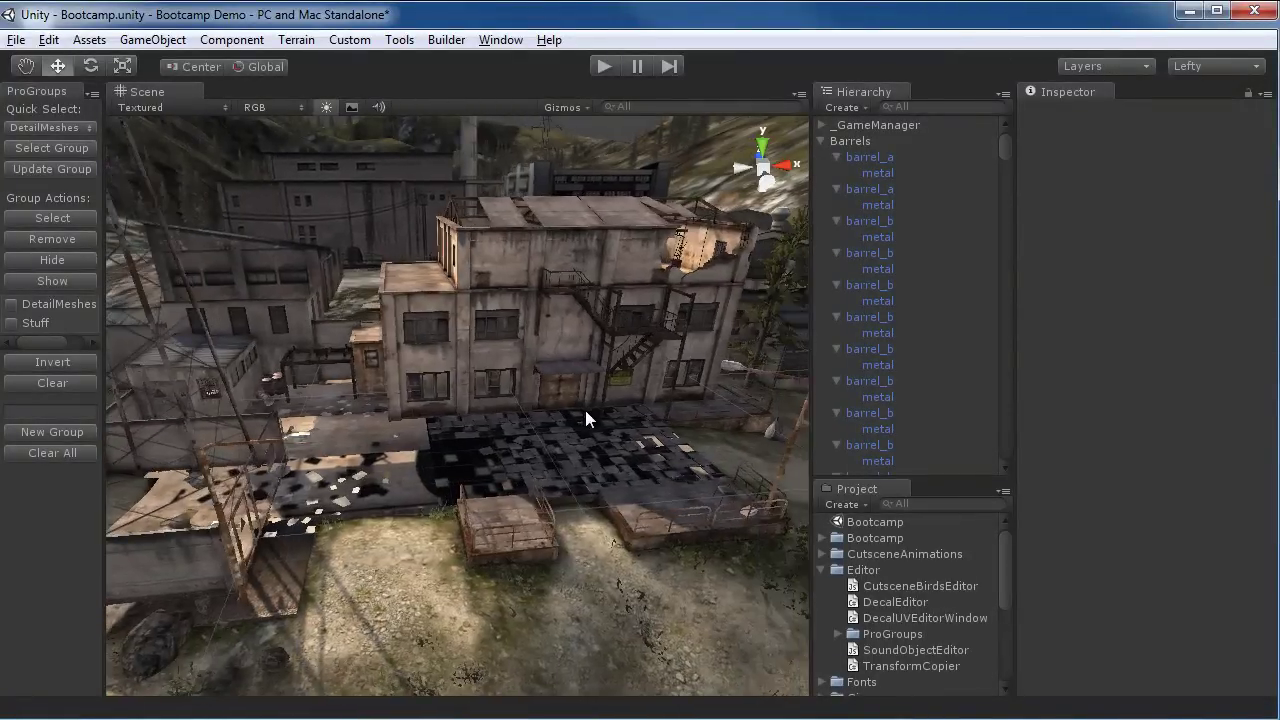
left_click(821, 141)
left_click(821, 173)
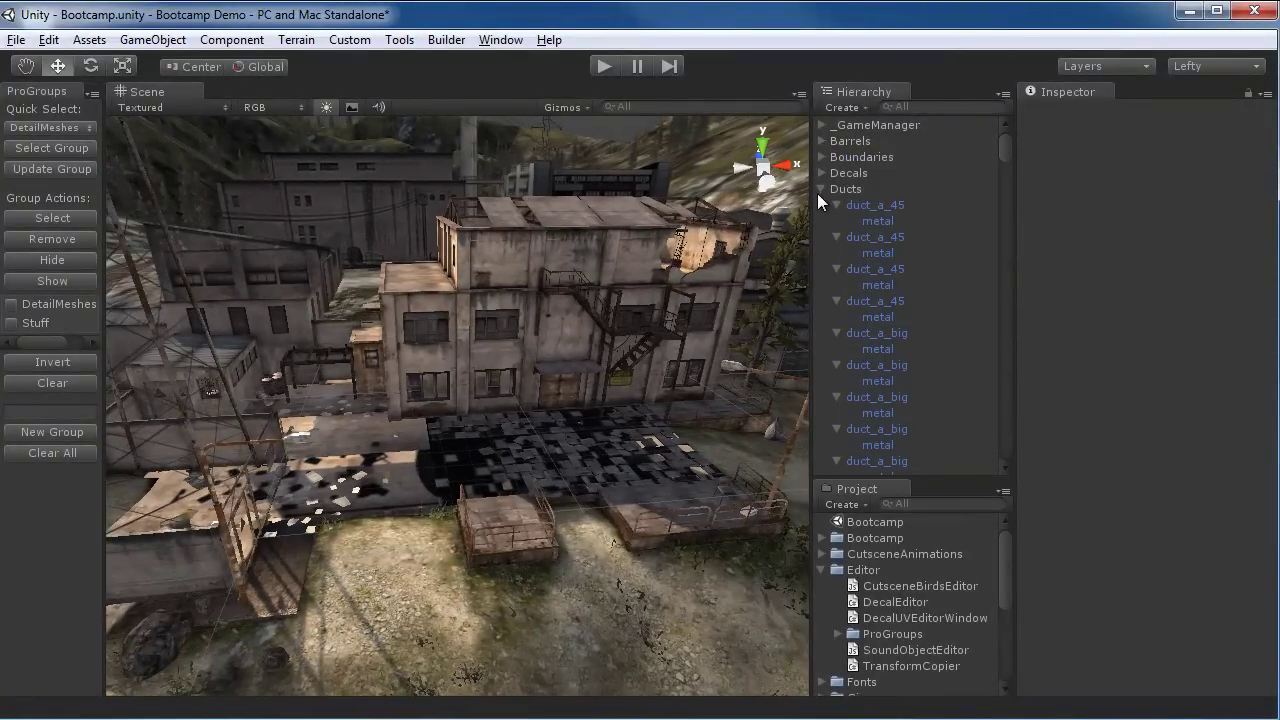
left_click(821, 189)
left_click(821, 204)
left_click(822, 253)
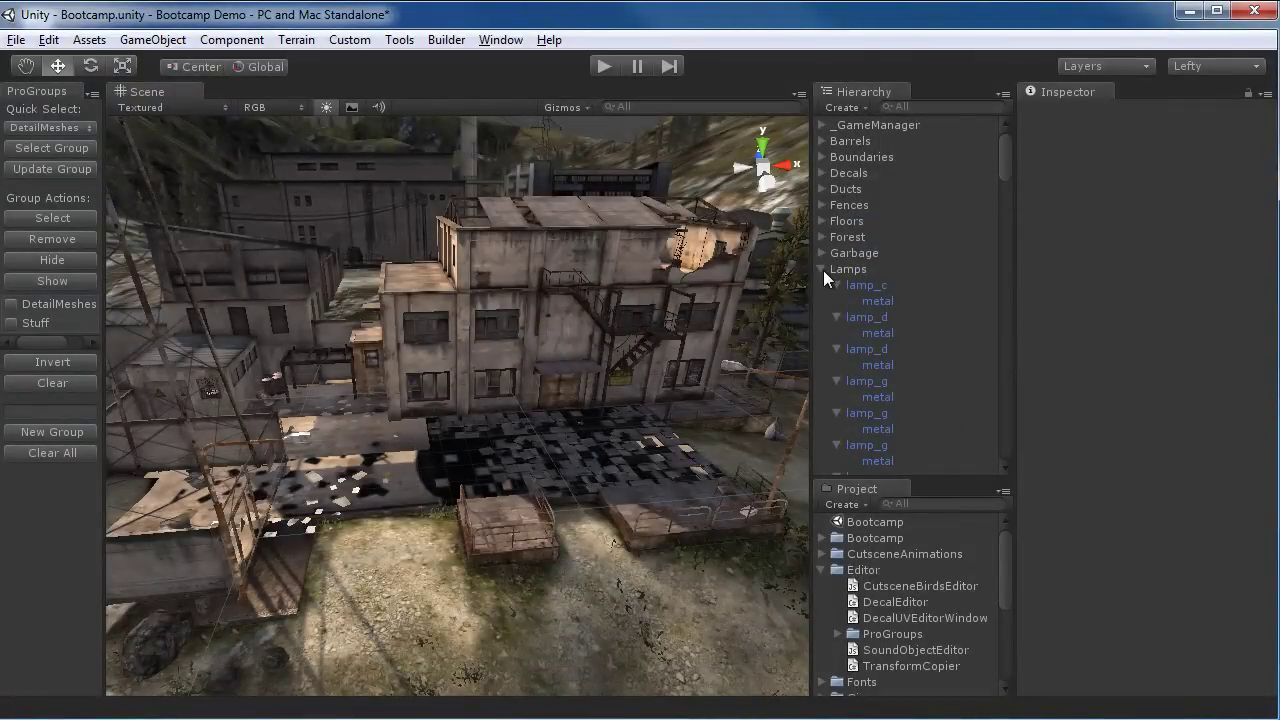
left_click(822, 269)
scroll(815, 342, "down", 4)
scroll(828, 293, "up", 3)
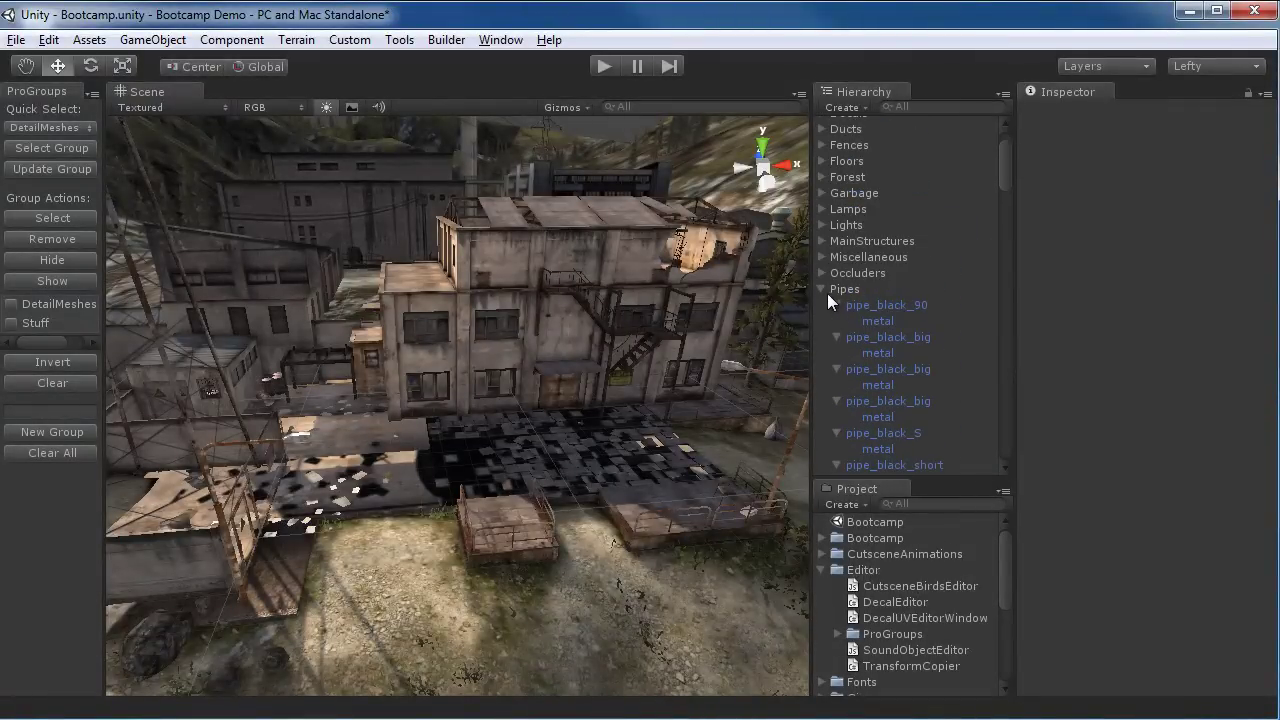
left_click(822, 289)
left_click(821, 305)
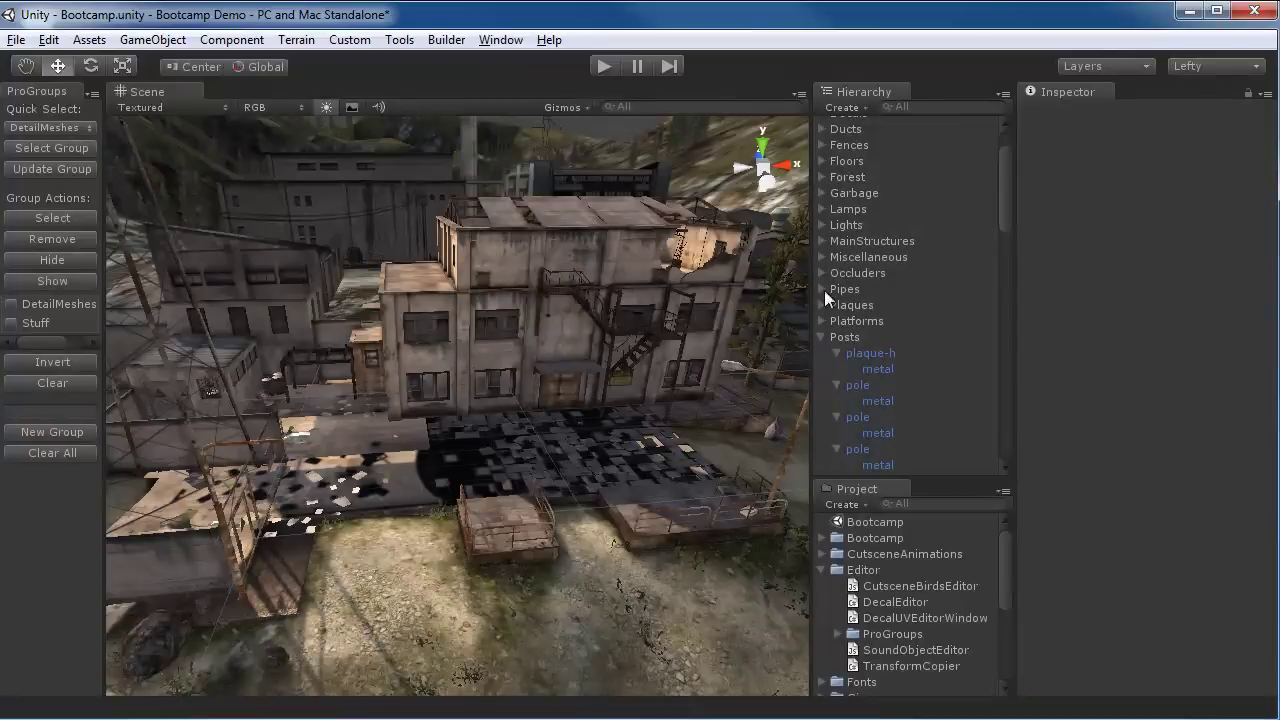
left_click(822, 337)
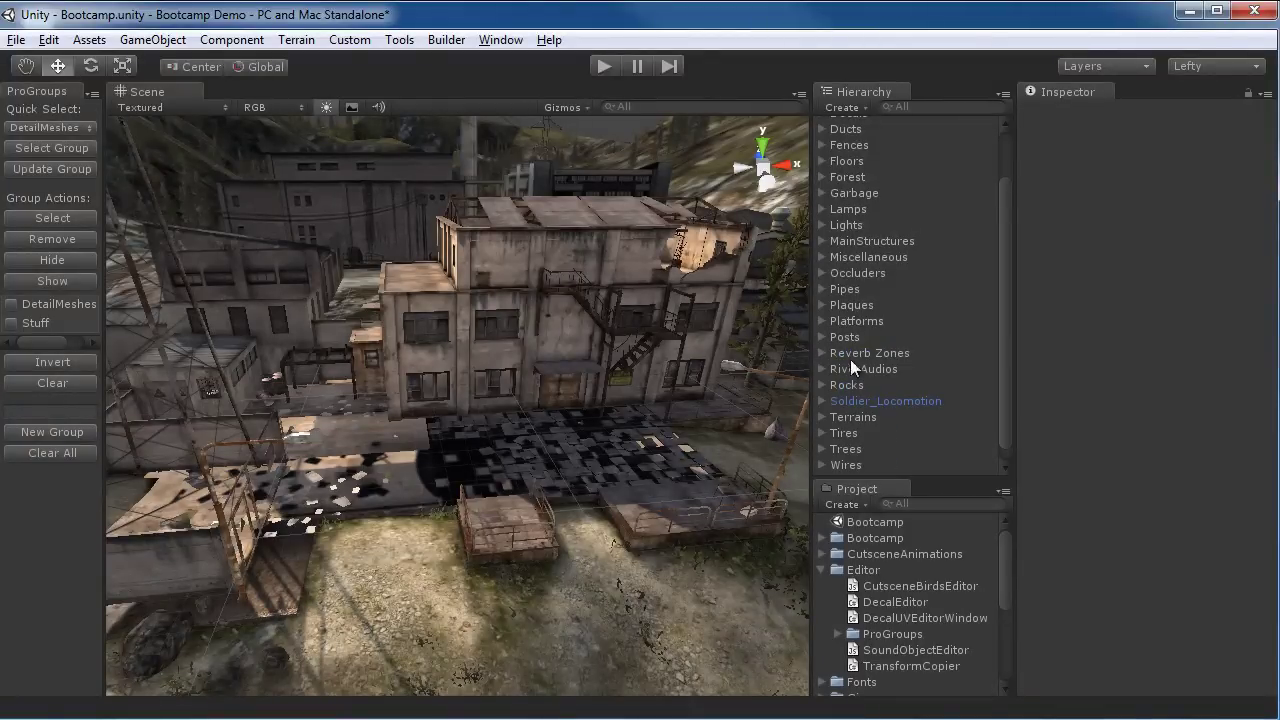
scroll(899, 311, "down", 1)
scroll(896, 346, "up", 3)
scroll(896, 346, "down", 3)
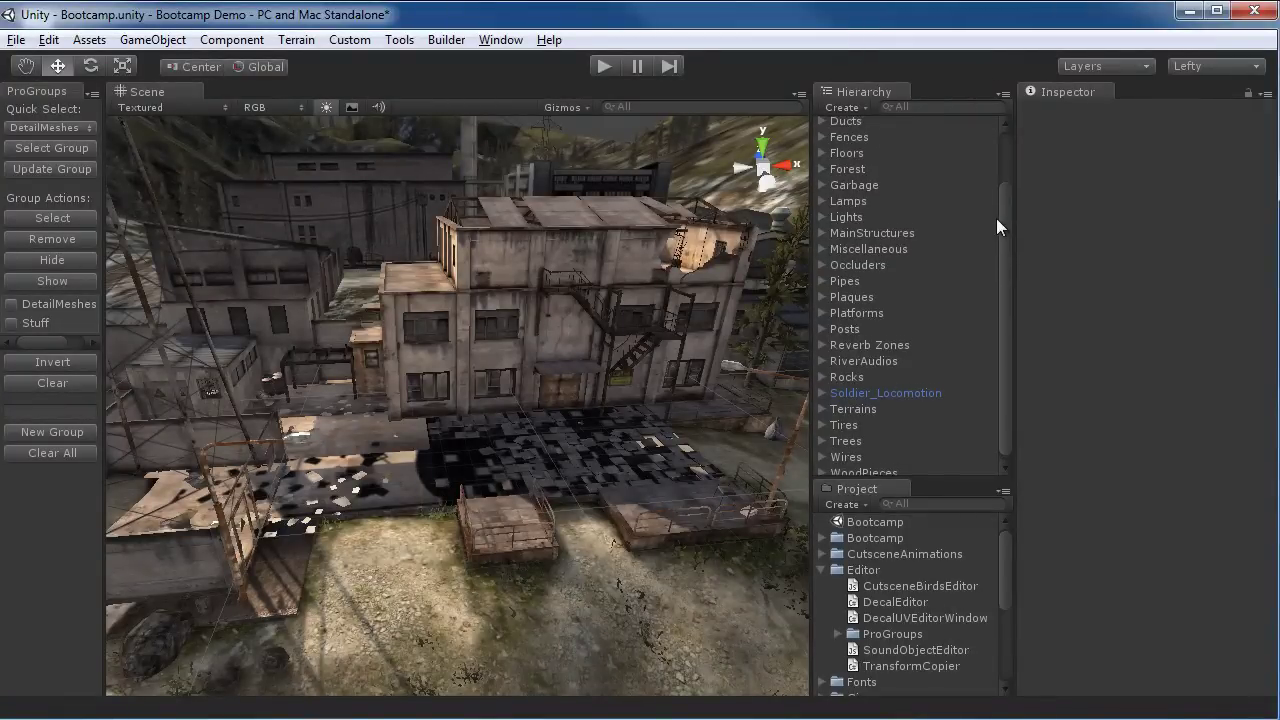
scroll(883, 288, "up", 3)
scroll(1004, 201, "down", 3)
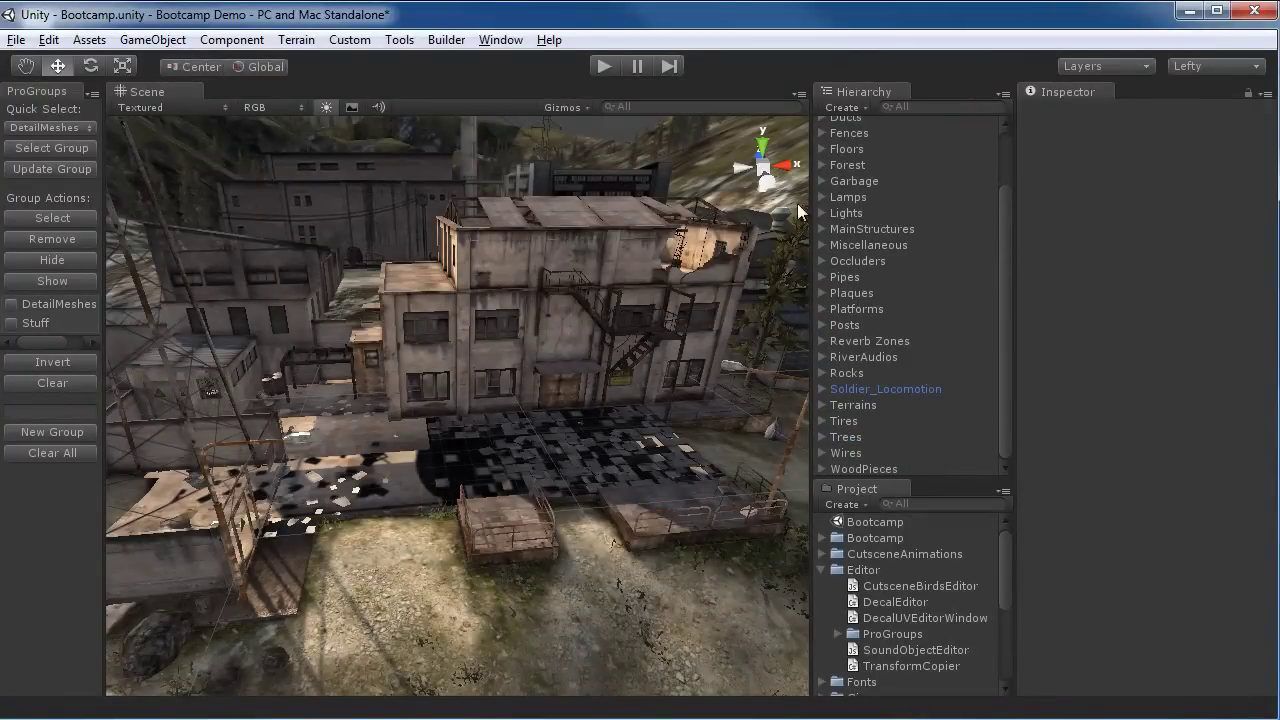
mouse_move(488, 376)
left_mouse_down("alt")
mouse_move(541, 408)
mouse_move(500, 396)
left_mouse_up("alt")
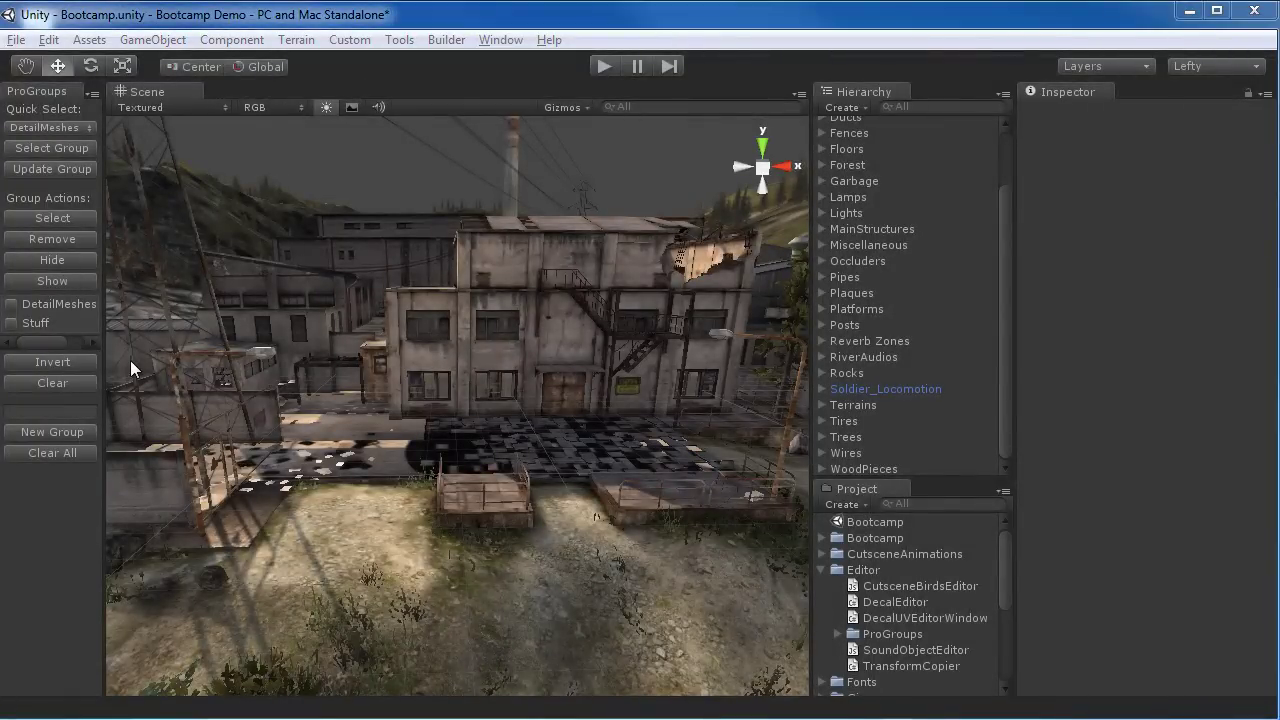
- Invert the group checkmarks and invert them back, and request clearing all groups but cancel the confirmation
left_click(66, 362)
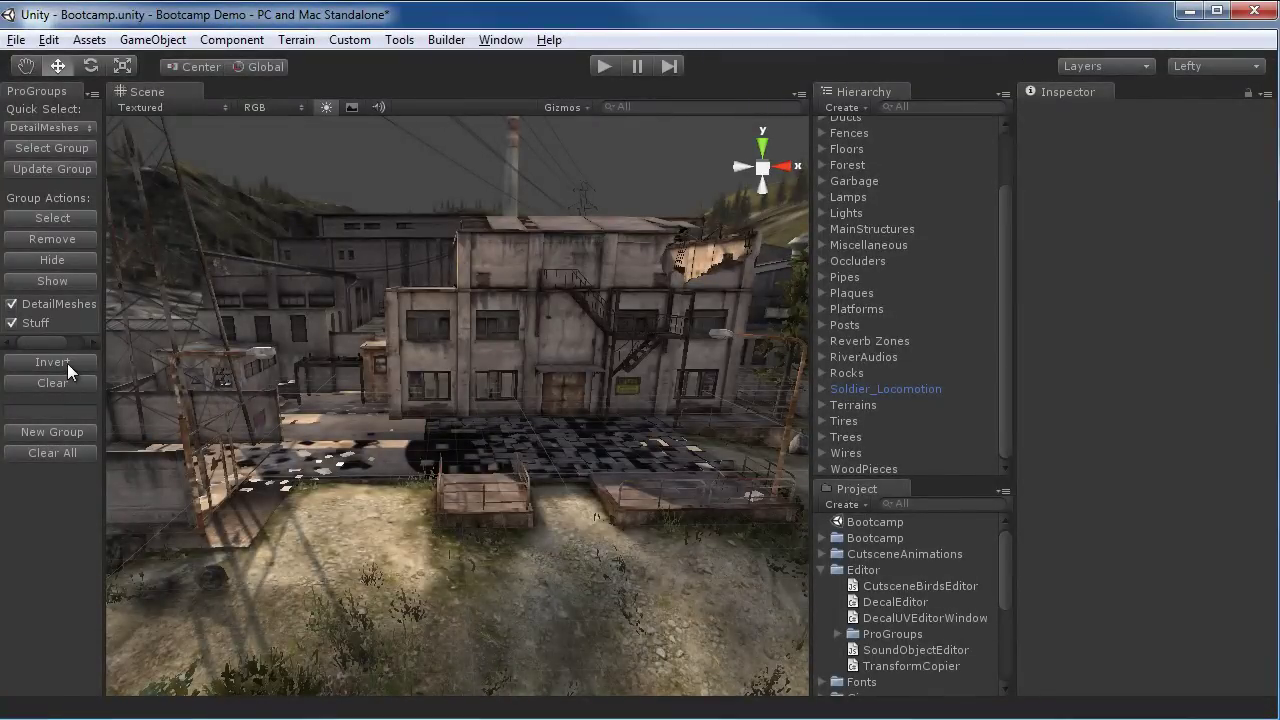
left_click(67, 363)
left_click(70, 453)
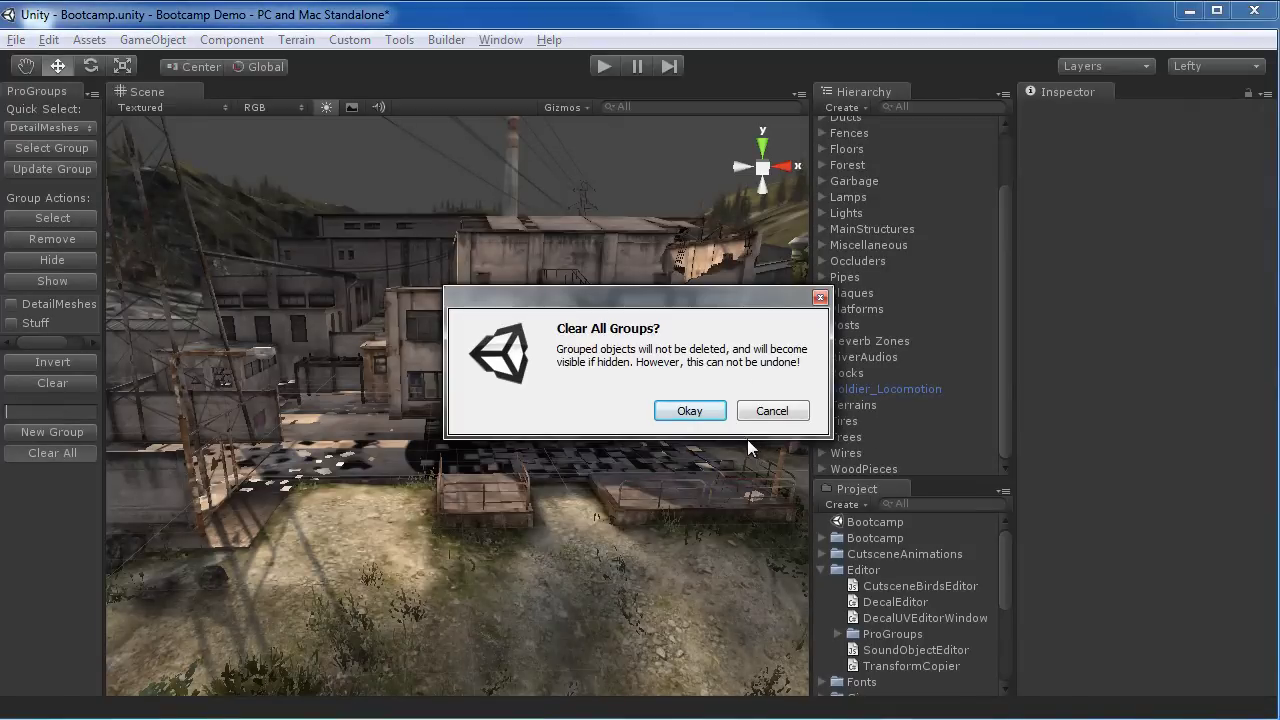
left_click(748, 414)
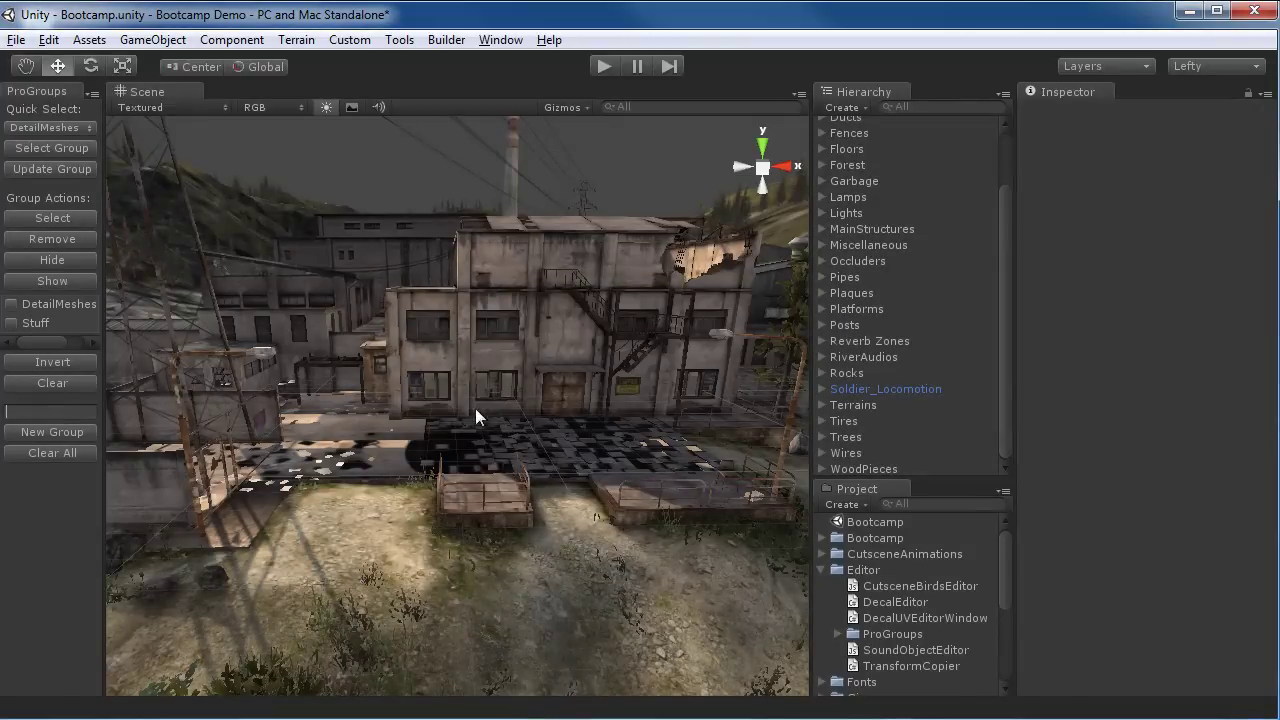
- Examine the main building and the tiled courtyard in front of it from several angles and distances
left_click_drag(542, 444, 535, 523, "alt")
scroll(527, 505, "down", 6)
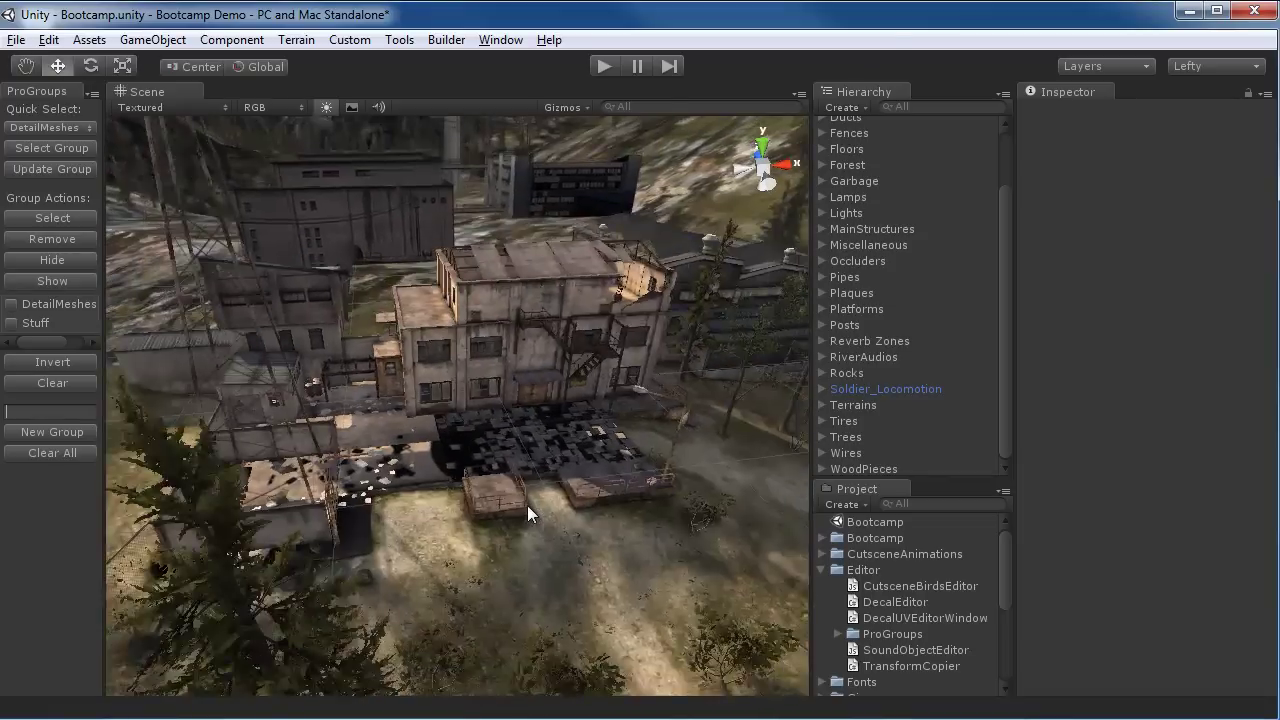
left_click_drag(562, 462, 455, 465, "alt")
scroll(426, 458, "up", 5)
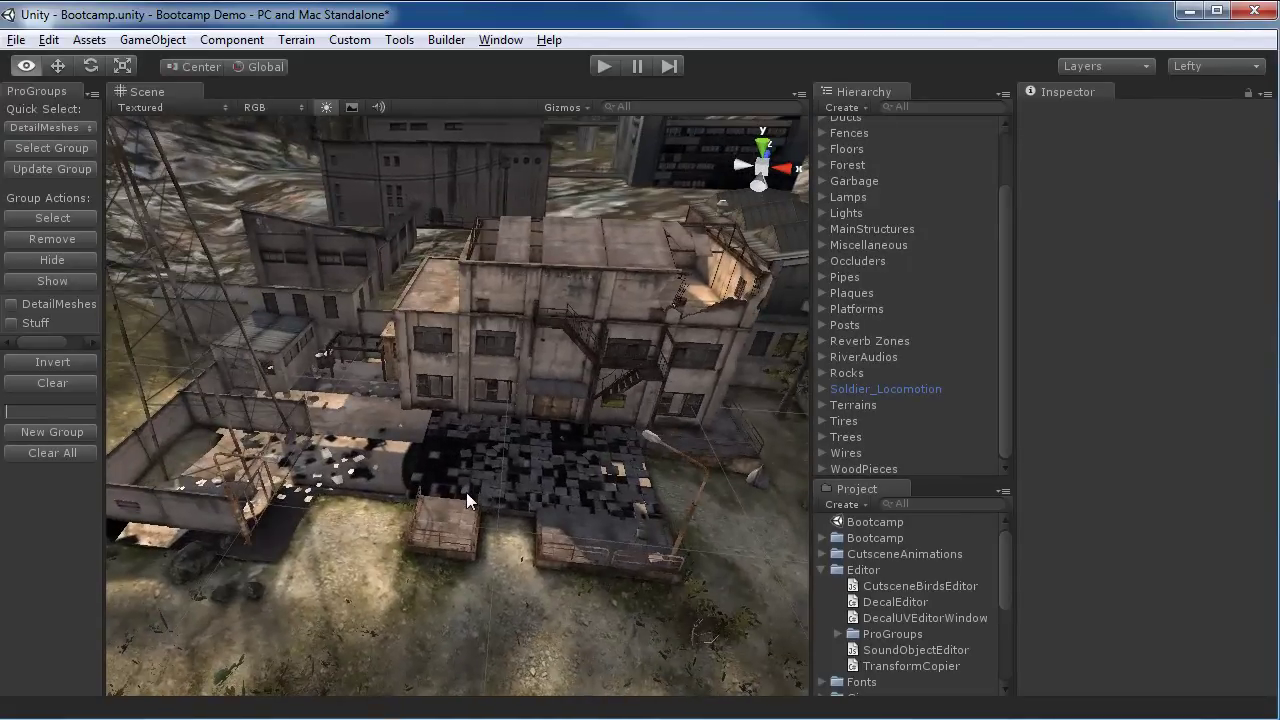
scroll(466, 487, "down", 5)
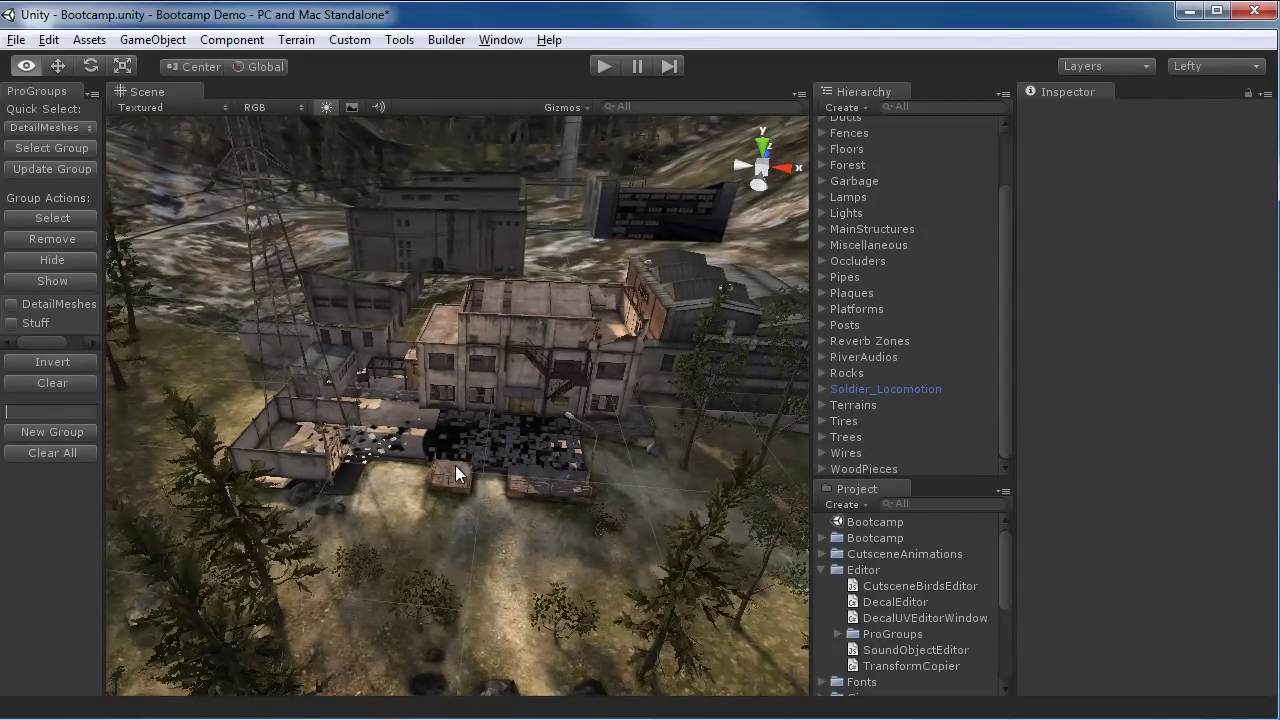
scroll(461, 492, "up", 5)
scroll(461, 492, "up", 2)
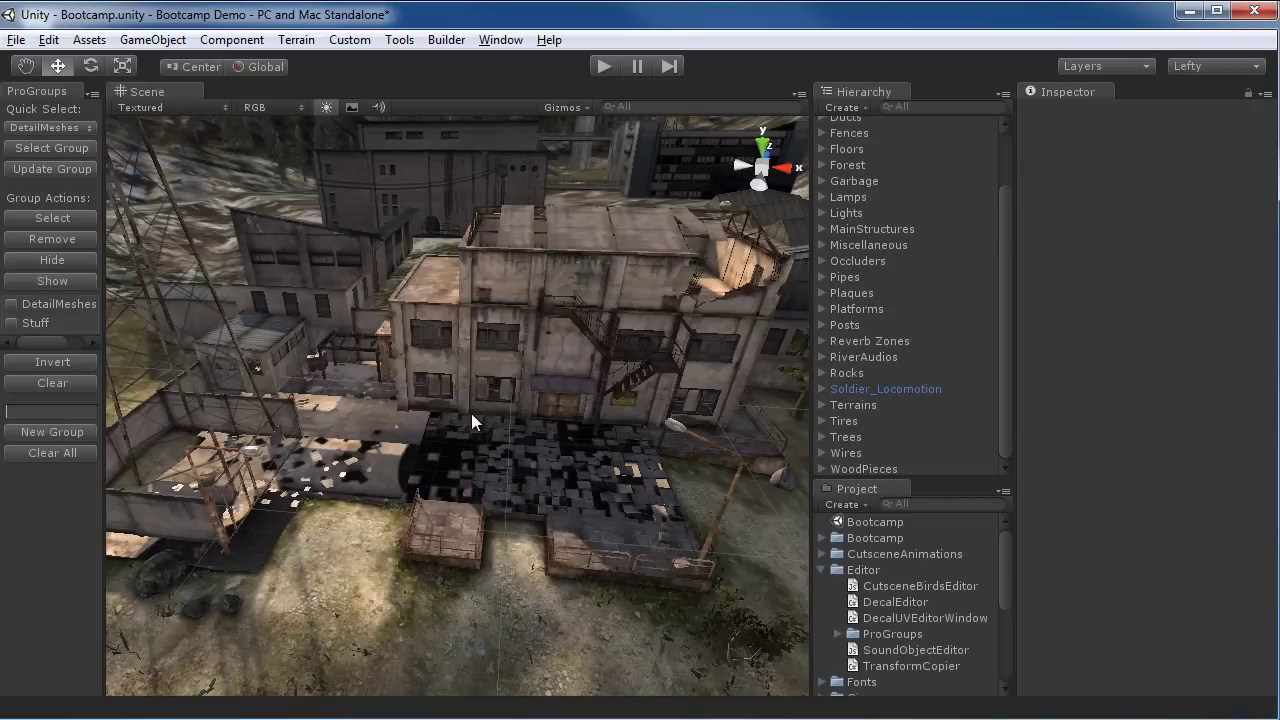
left_click_drag(436, 486, 511, 465, "alt")
scroll(511, 466, "up", 3)
scroll(509, 475, "up", 2)
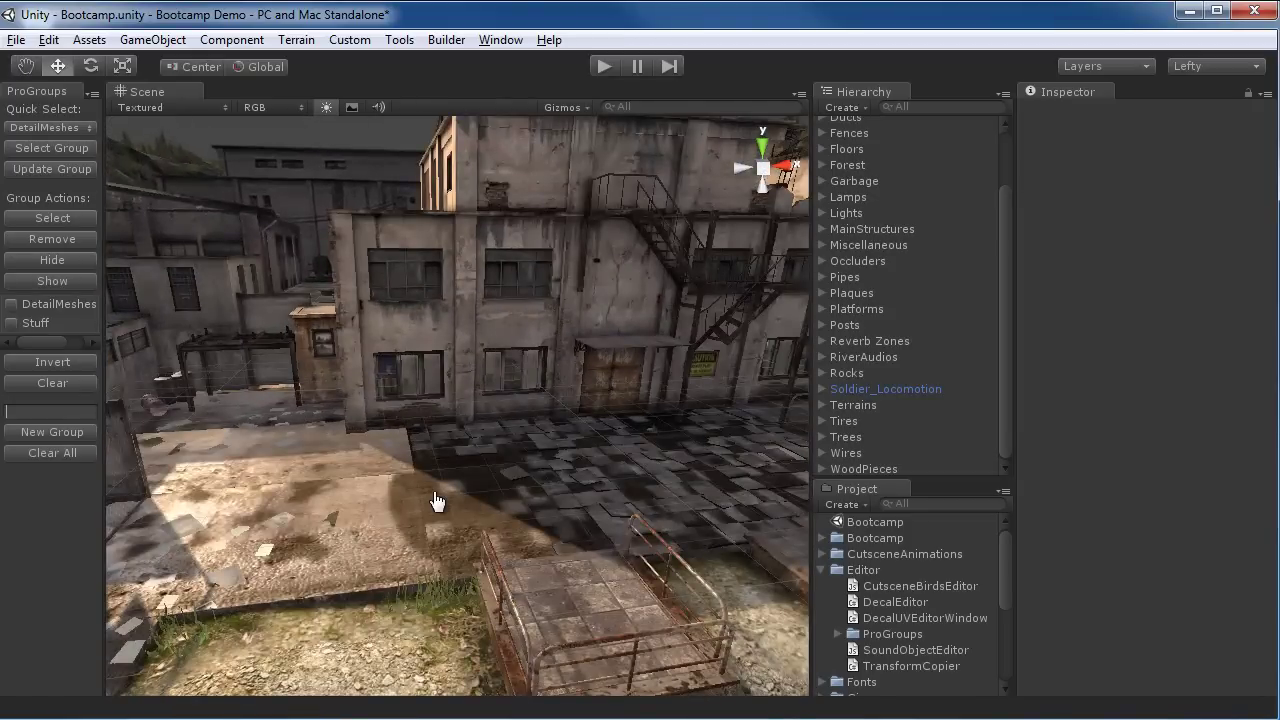